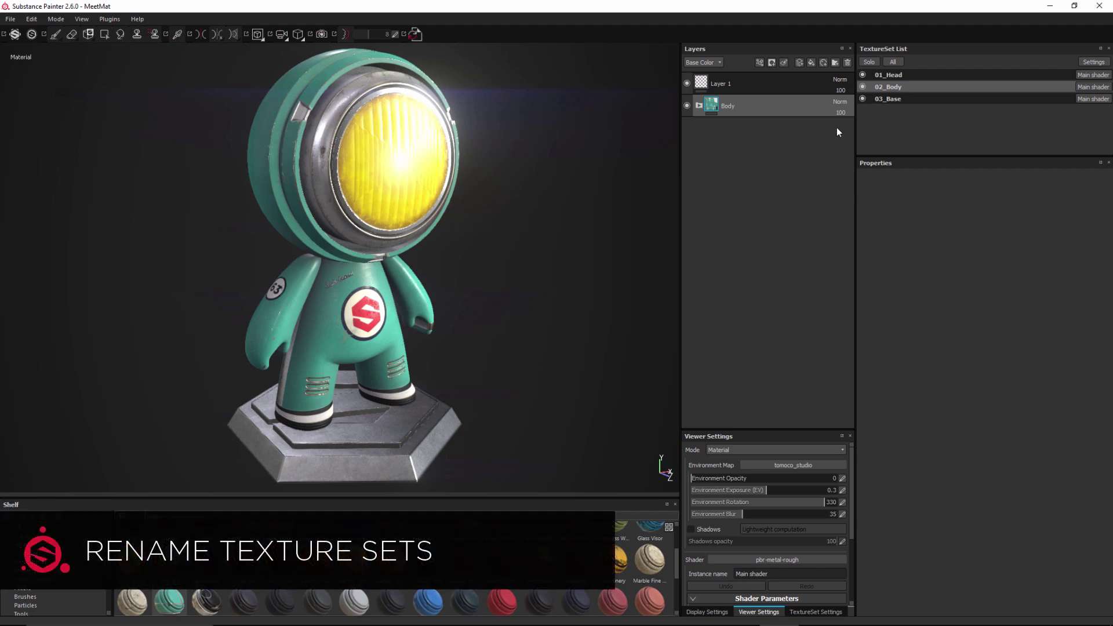
# Rename the 02_Body texture set to 'Mat Body'.
pyautogui.doubleClick(909, 87)
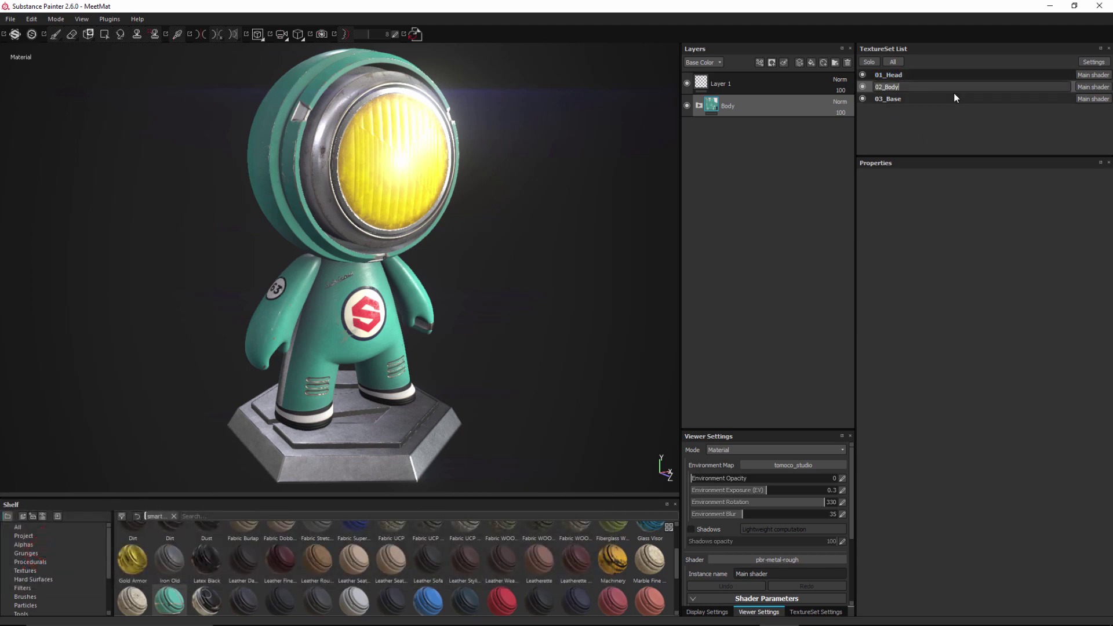
pyautogui.write('Mat Body')
pyautogui.press('Return')
# Give the texture set the description 'Uses stock substances from Source'.
pyautogui.rightClick(937, 91)
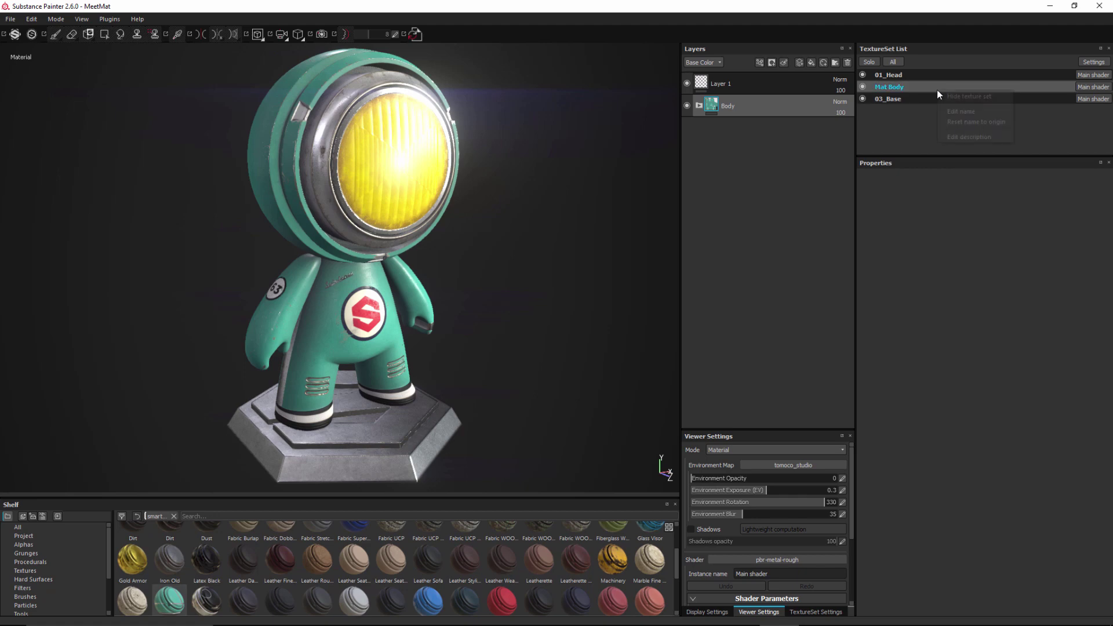
pyautogui.click(964, 138)
pyautogui.write('Uses stock substances')
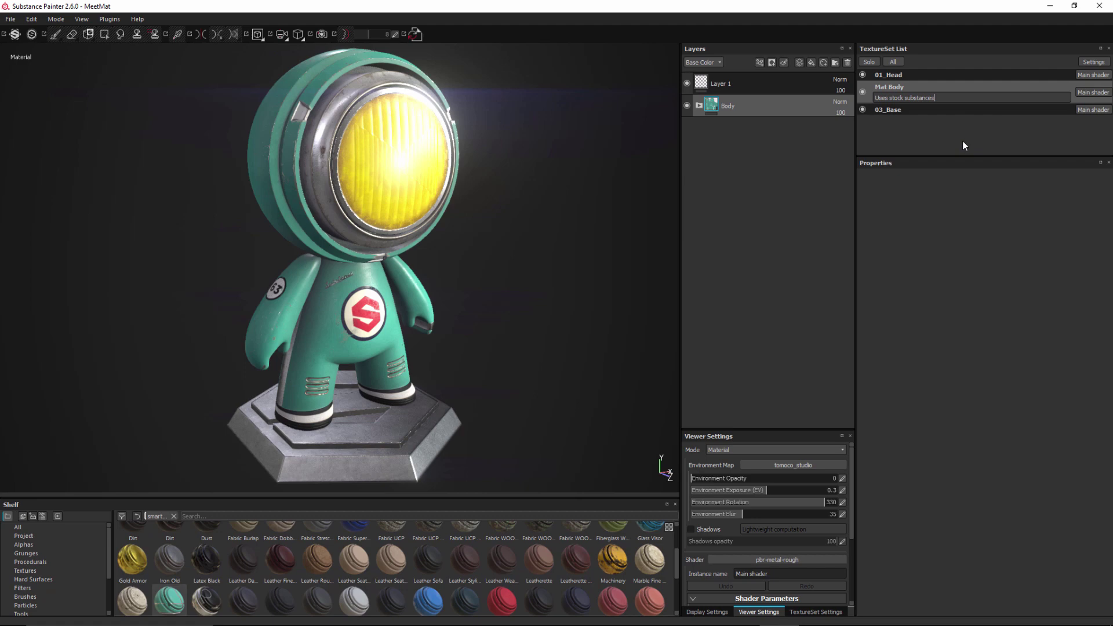
pyautogui.write(' from Source')
pyautogui.press('Return')
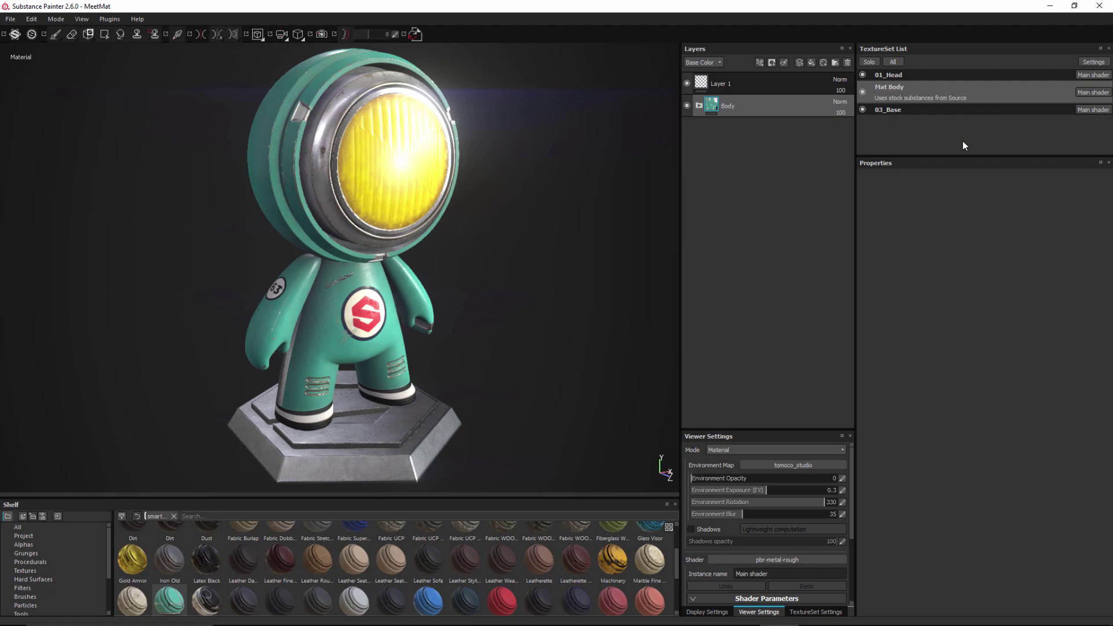
# Reset the texture set to its original name 02_Body, then rename it 'Body'.
pyautogui.rightClick(930, 84)
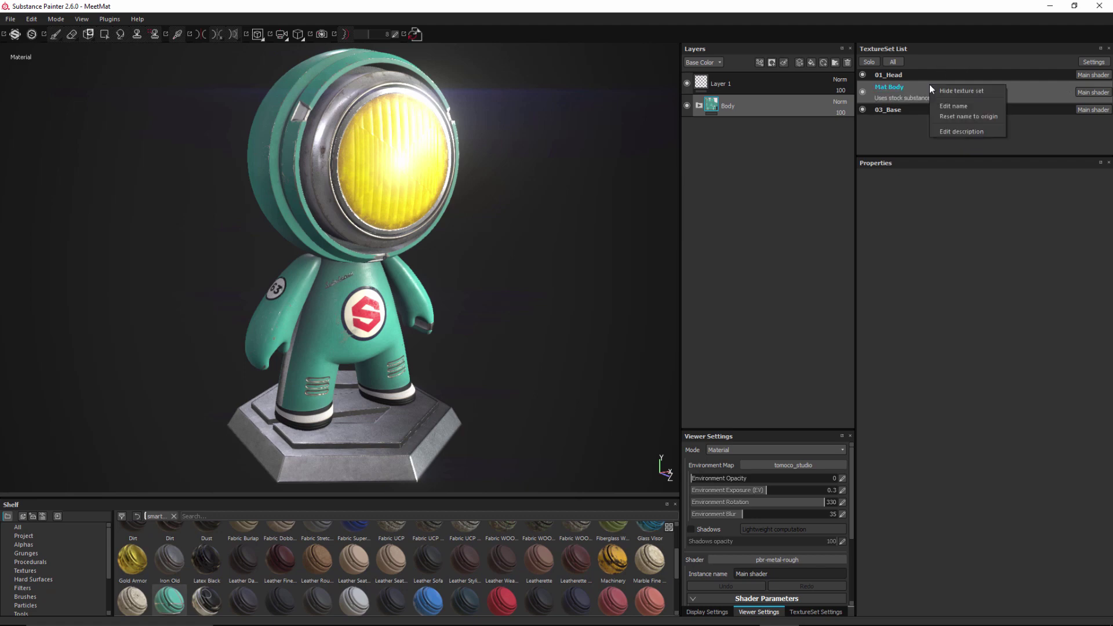
pyautogui.click(970, 118)
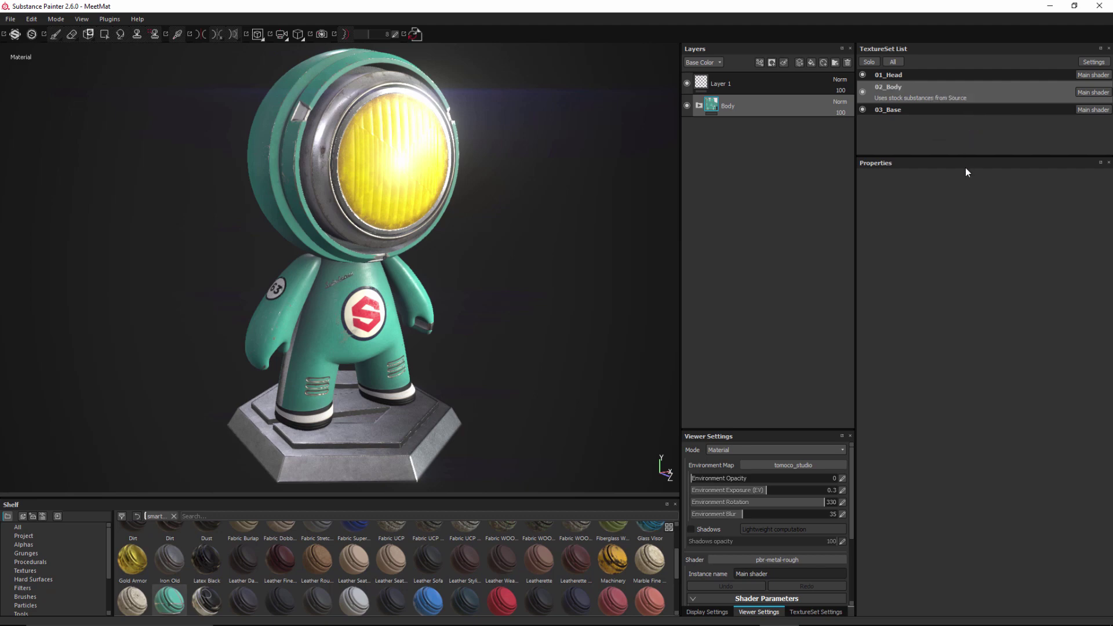
pyautogui.doubleClick(893, 87)
pyautogui.write('Body')
pyautogui.press('Return')
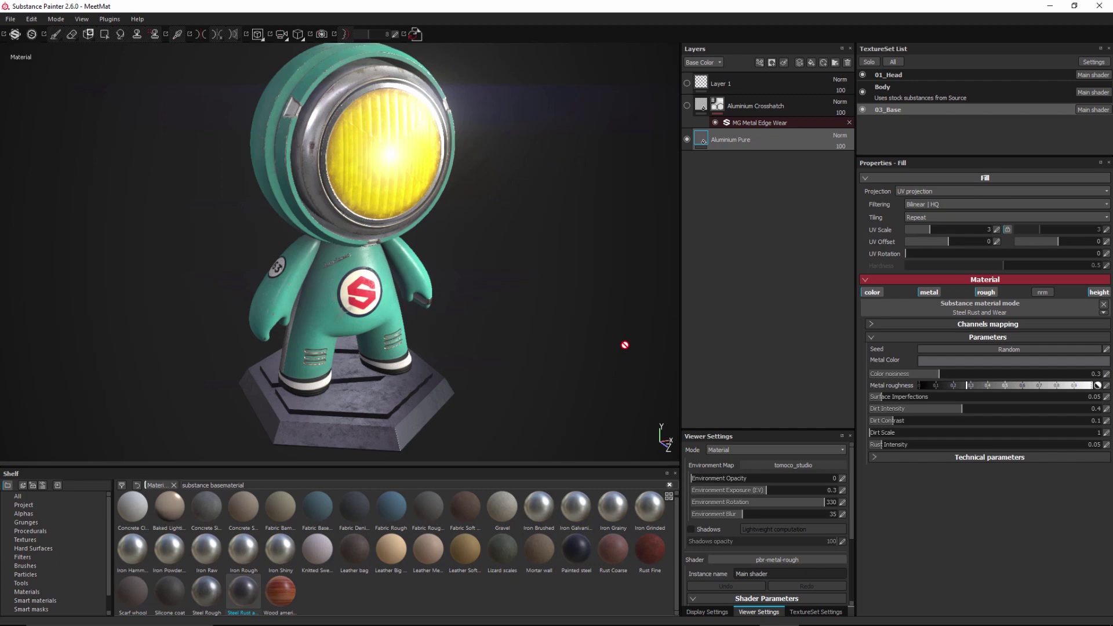
# Pan and zoom the viewport onto the character's body.
pyautogui.moveTo(435, 357); pyautogui.dragTo(480, 287, button='middle')
pyautogui.scroll(5, 398, 372)
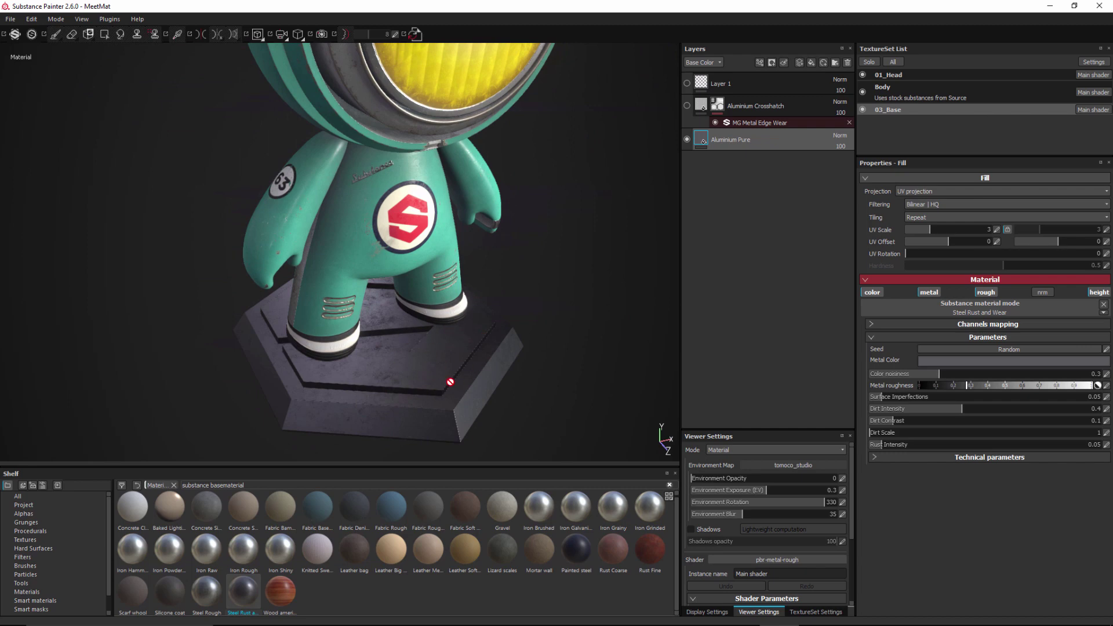
pyautogui.click(415, 35)
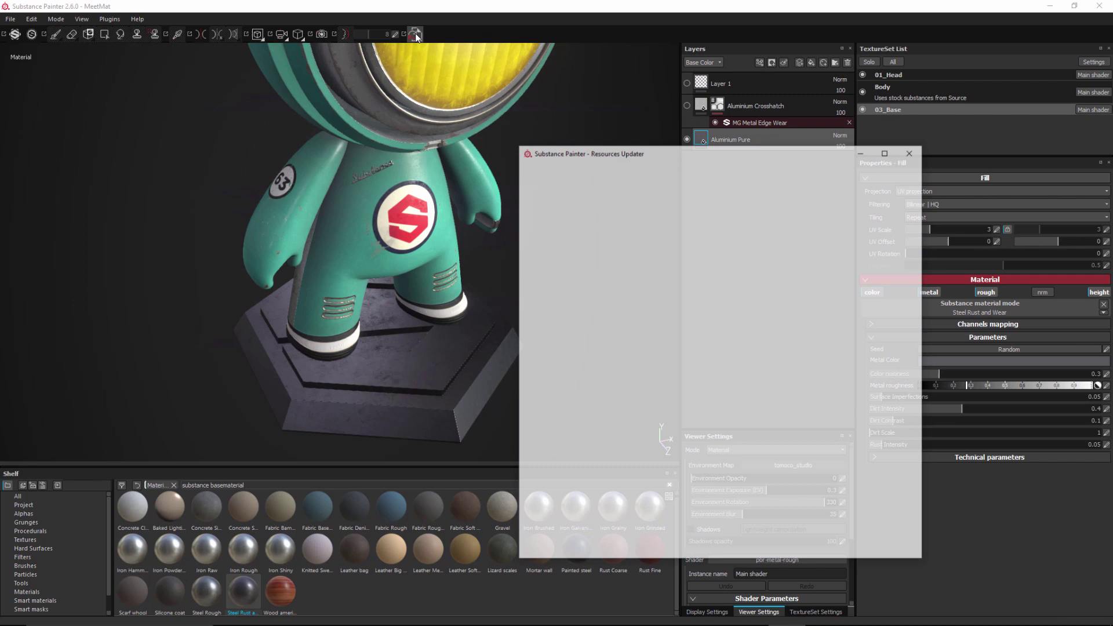
pyautogui.moveTo(643, 158); pyautogui.dragTo(628, 139)
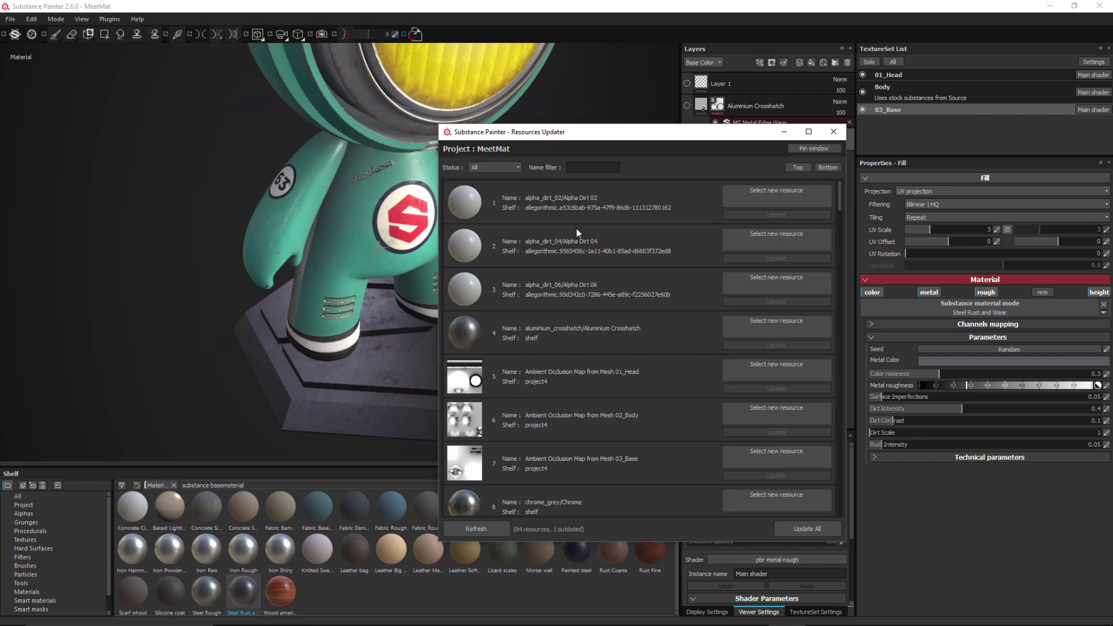
pyautogui.click(508, 168)
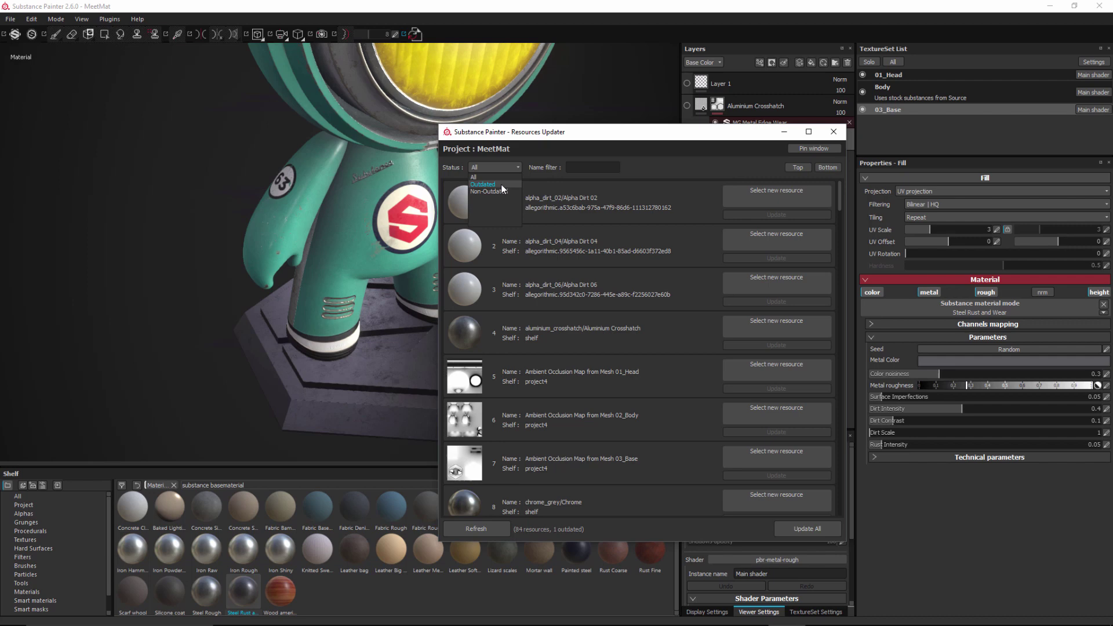
pyautogui.click(515, 148)
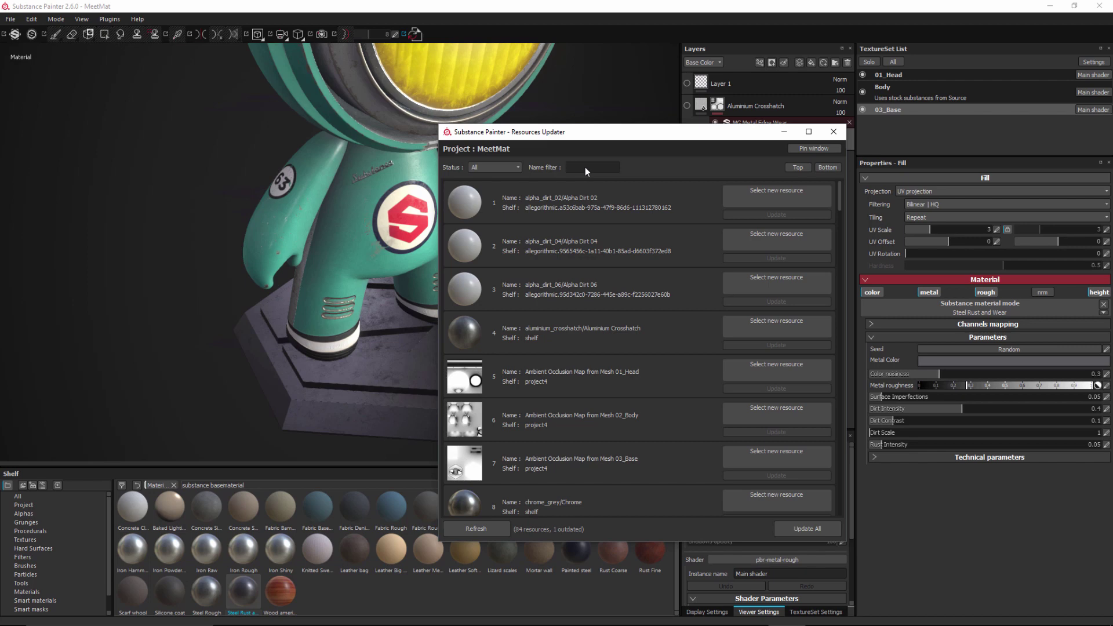
pyautogui.moveTo(618, 140); pyautogui.dragTo(420, 179)
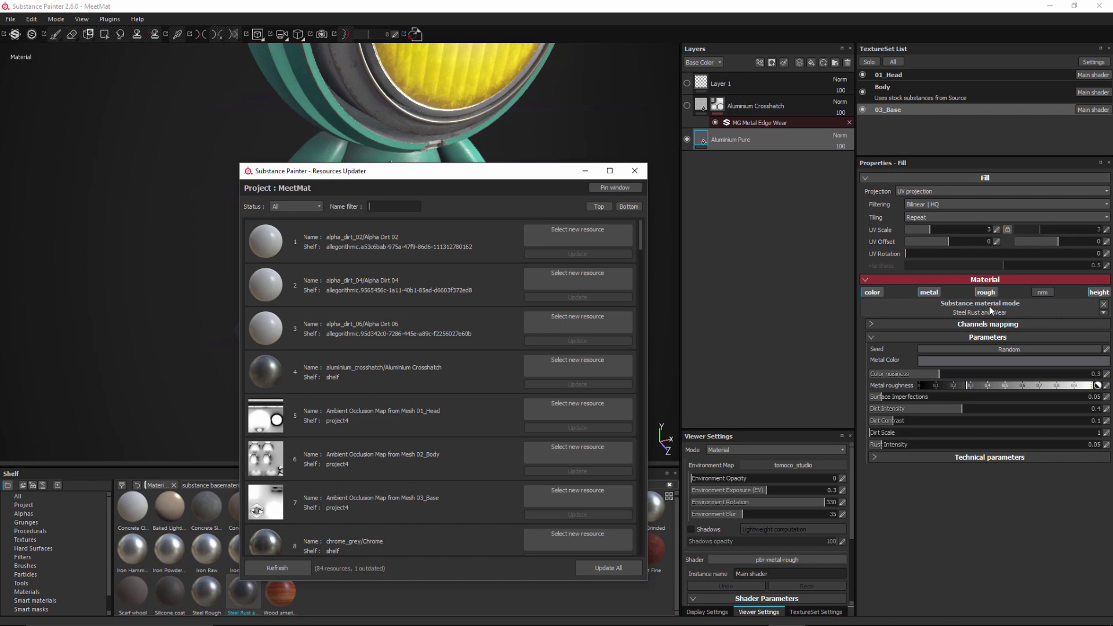
pyautogui.moveTo(530, 172); pyautogui.dragTo(659, 142)
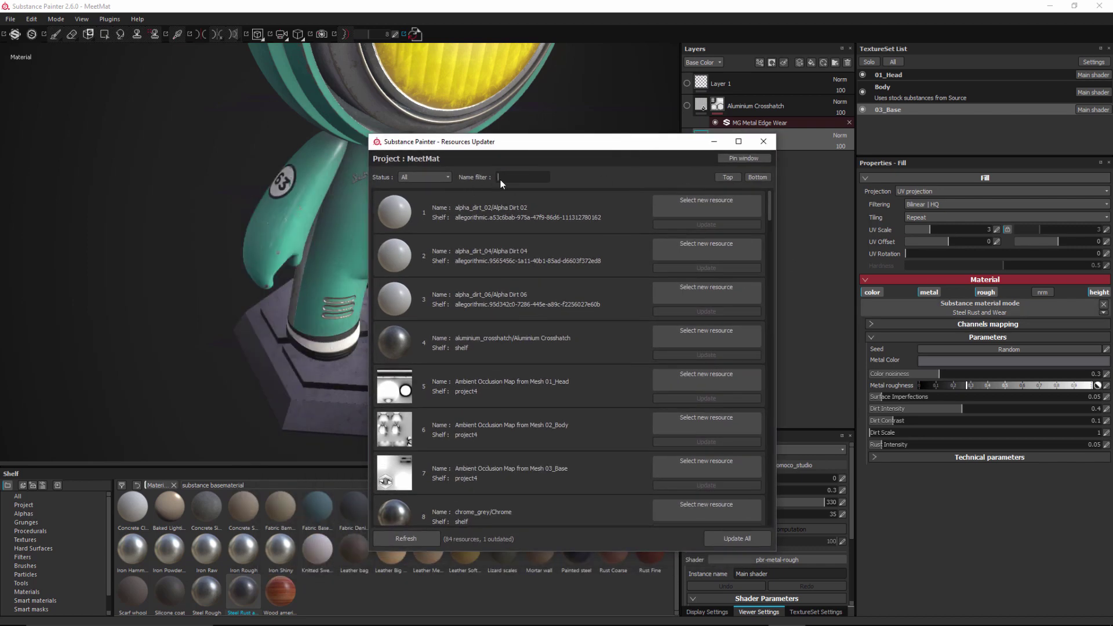
# Filter the Resources Updater by the name 'ste' so only Steel Rust and Wear is listed.
pyautogui.write('ste')
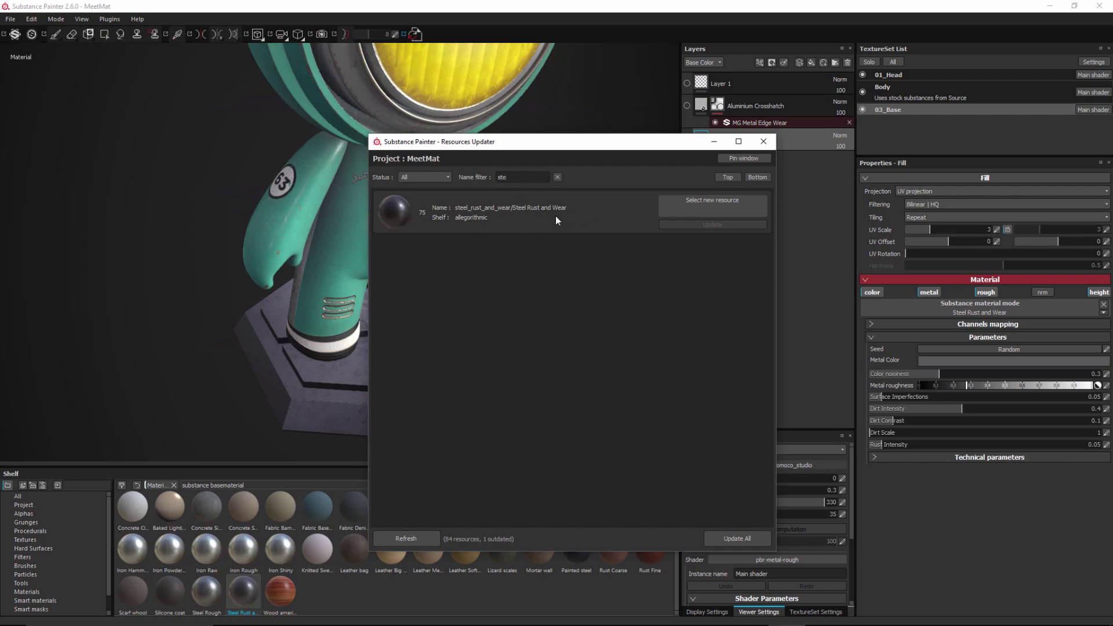
pyautogui.moveTo(395, 212)
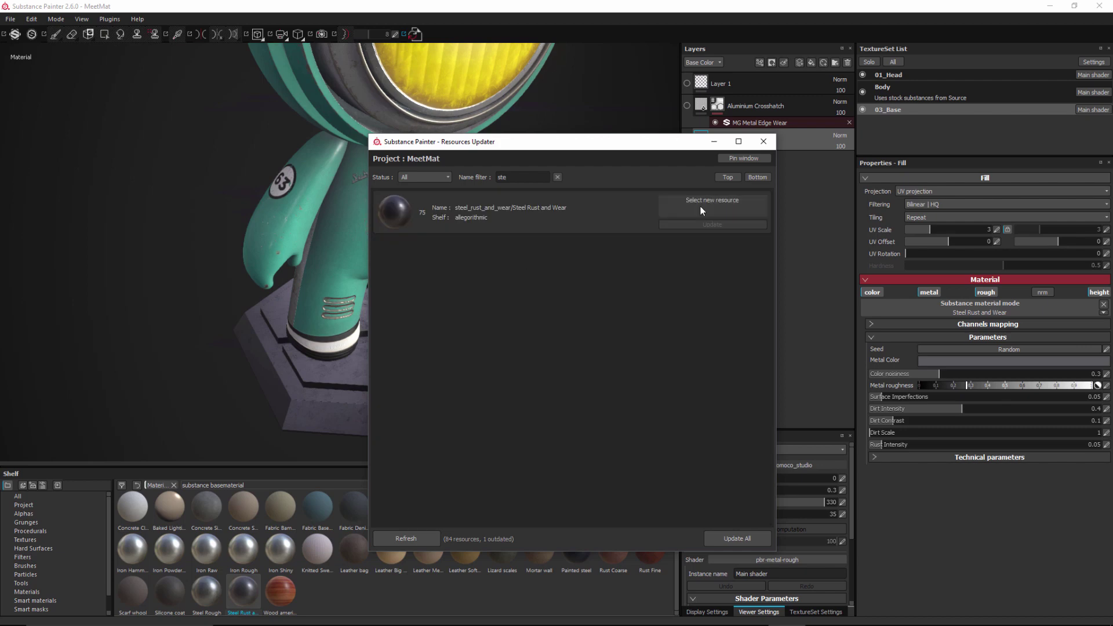
# Search base materials with 'basem' and choose Wood american cherry to replace Steel Rust and Wear.
pyautogui.click(701, 207)
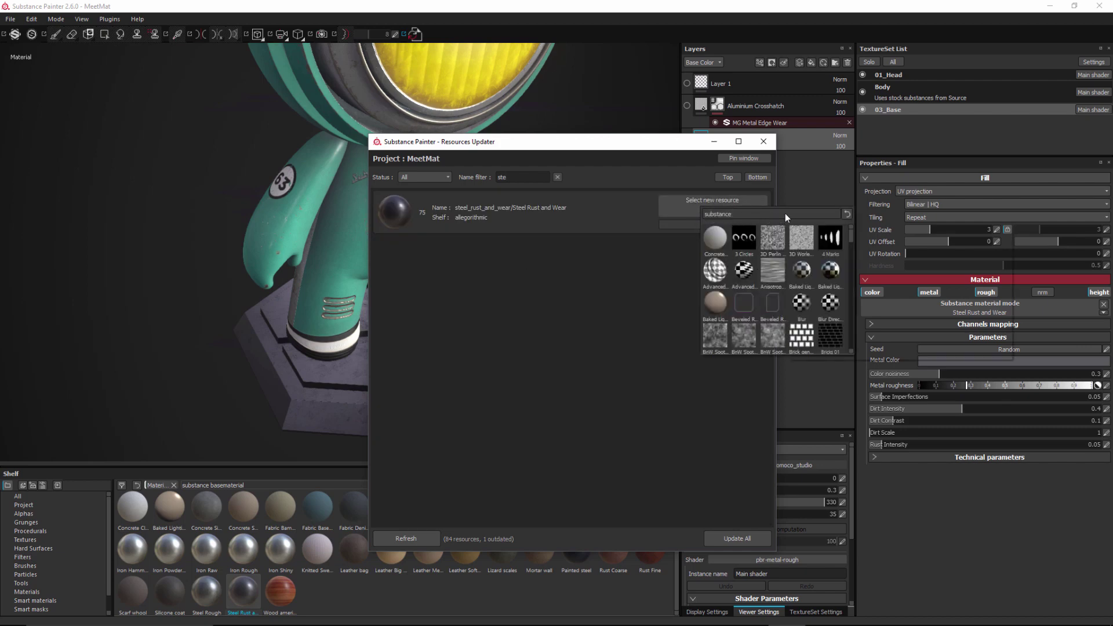
pyautogui.moveTo(785, 213)
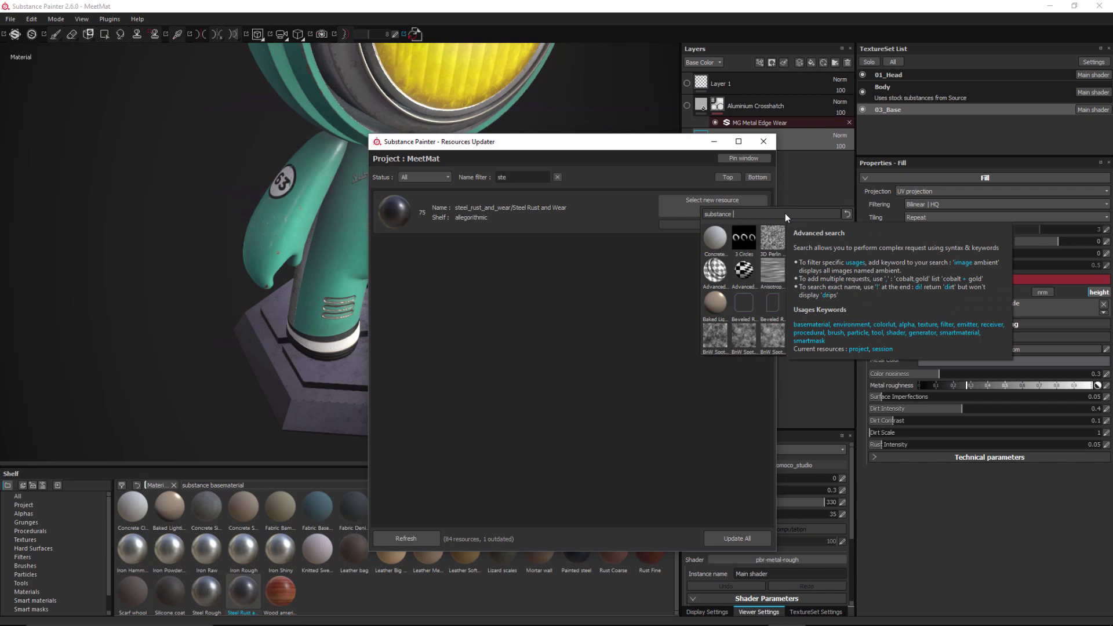
pyautogui.write('basematerial')
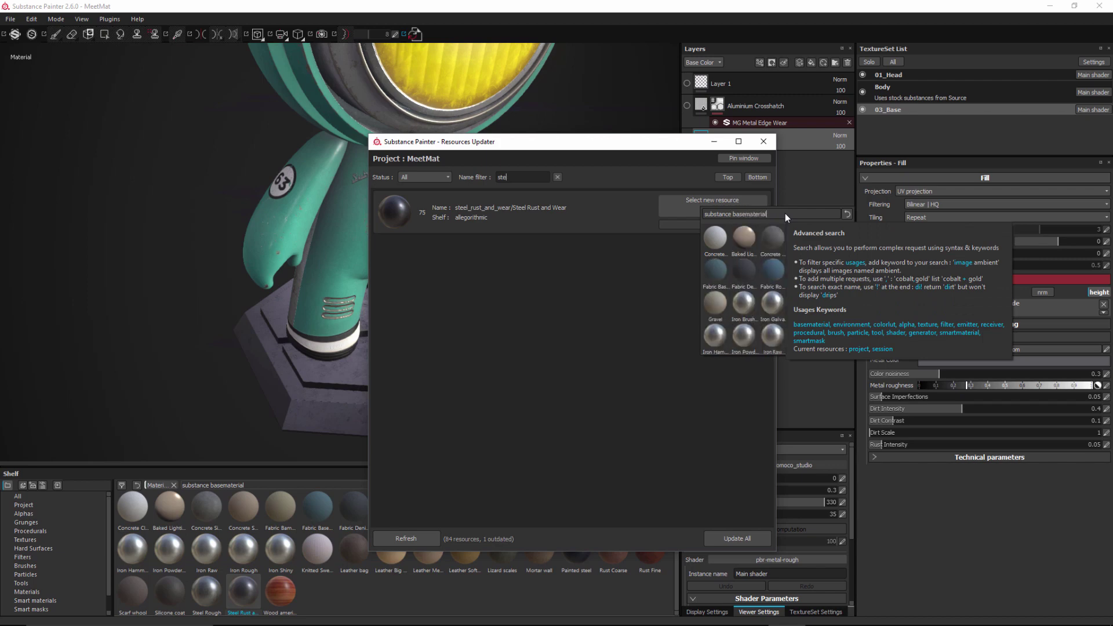
pyautogui.scroll(-3, 771, 298)
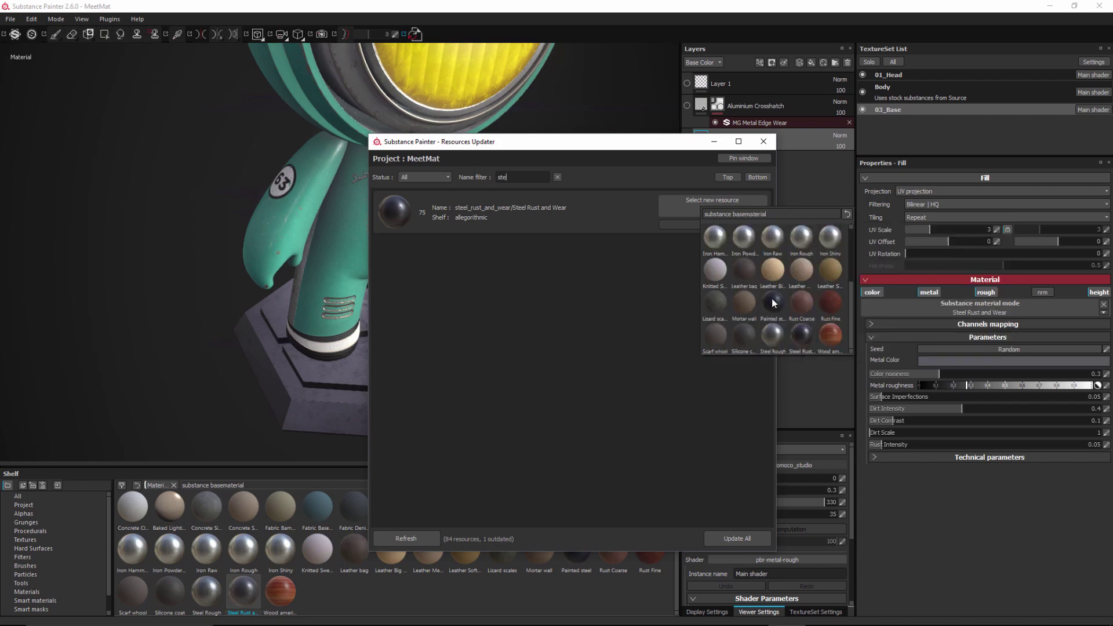
pyautogui.click(828, 336)
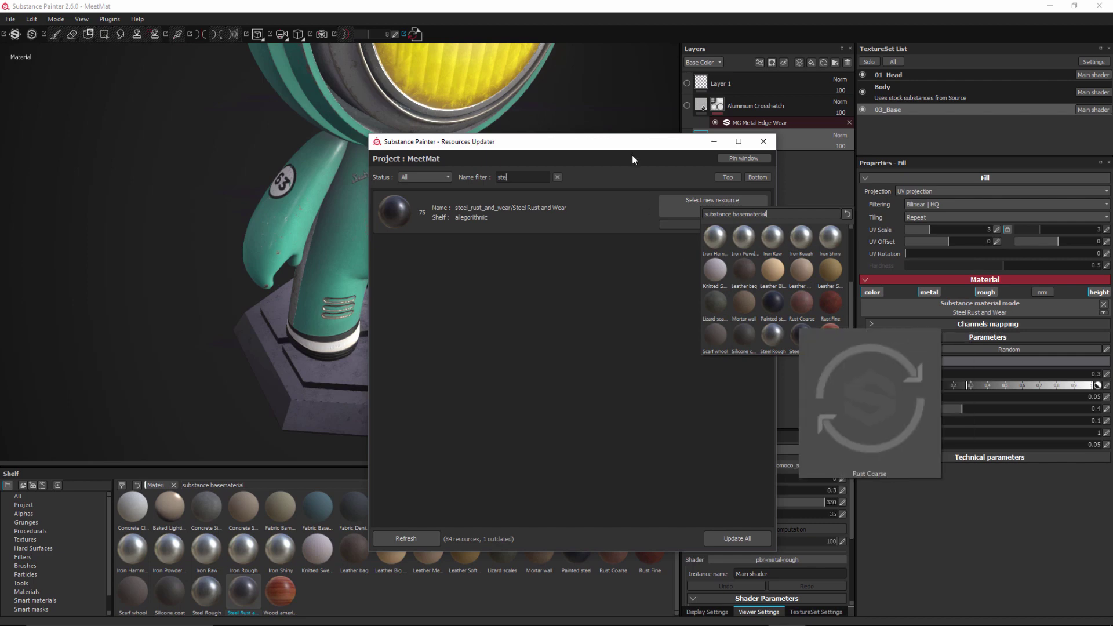
pyautogui.moveTo(646, 150); pyautogui.dragTo(800, 145)
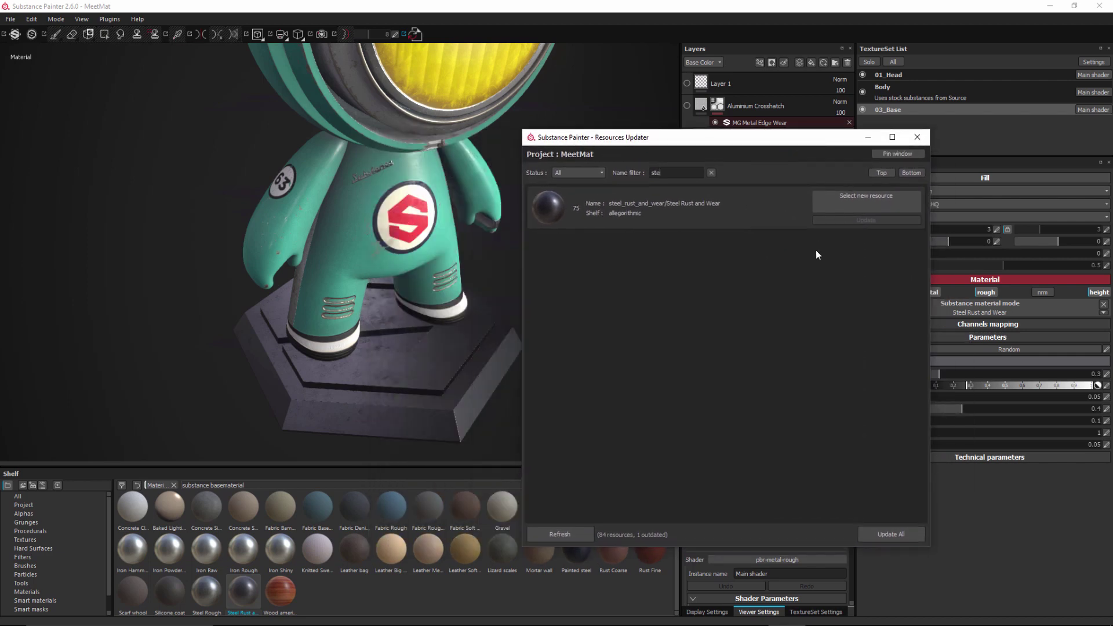
pyautogui.click(823, 202)
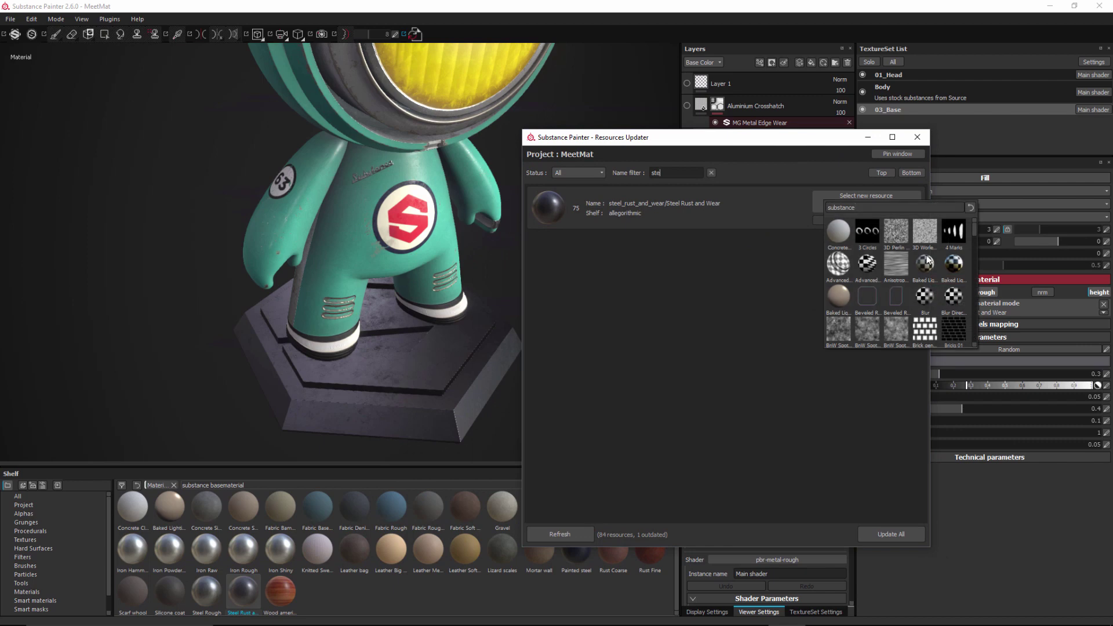
pyautogui.write('basema')
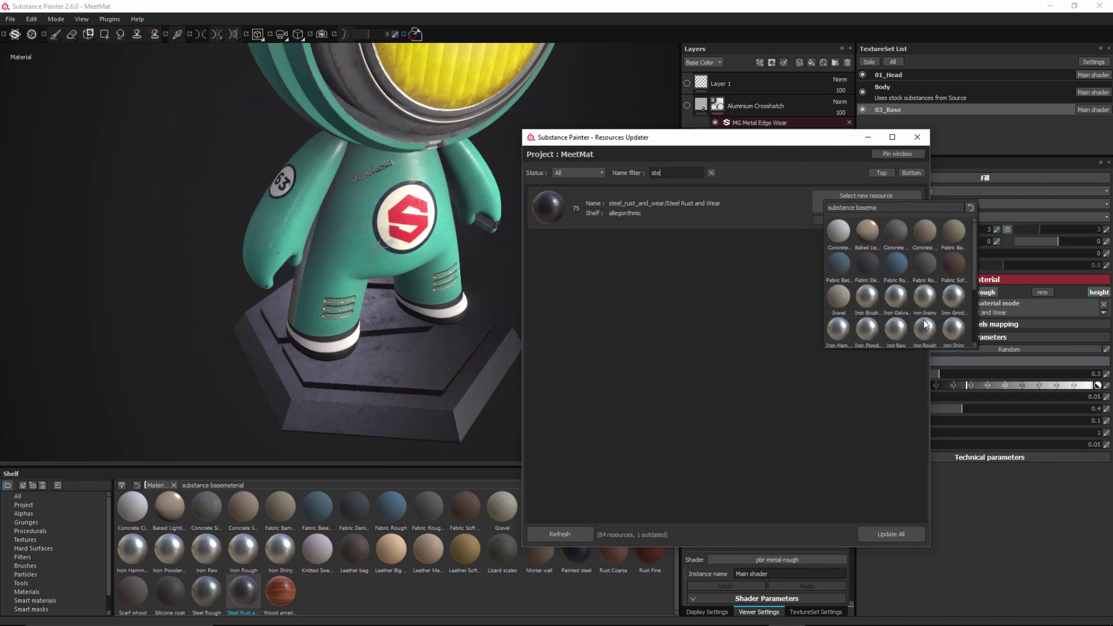
pyautogui.scroll(-3, 908, 321)
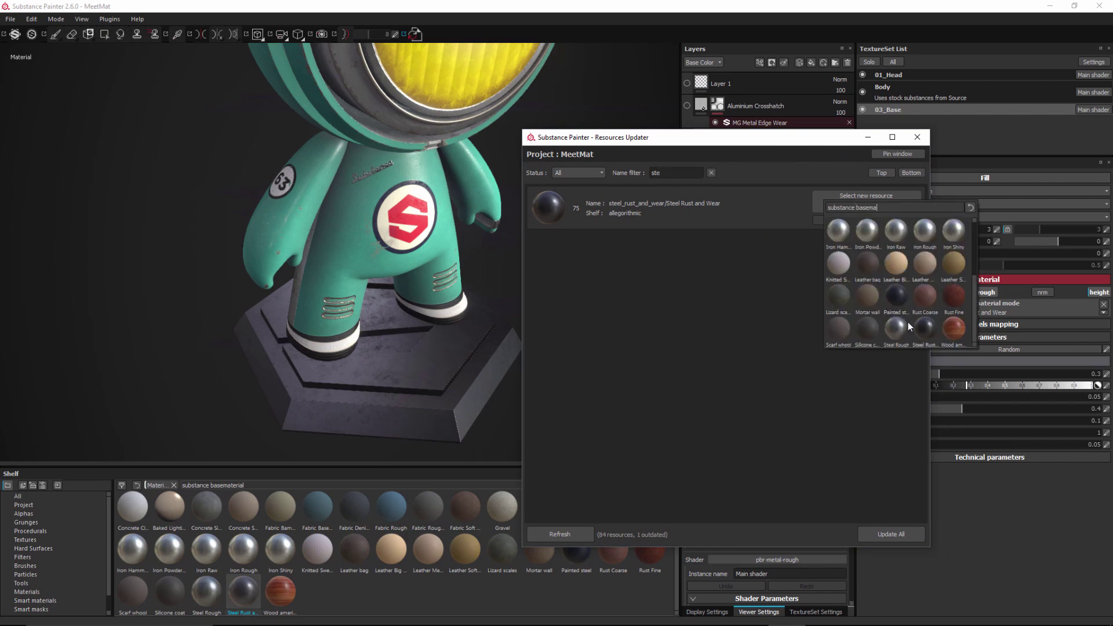
pyautogui.click(953, 328)
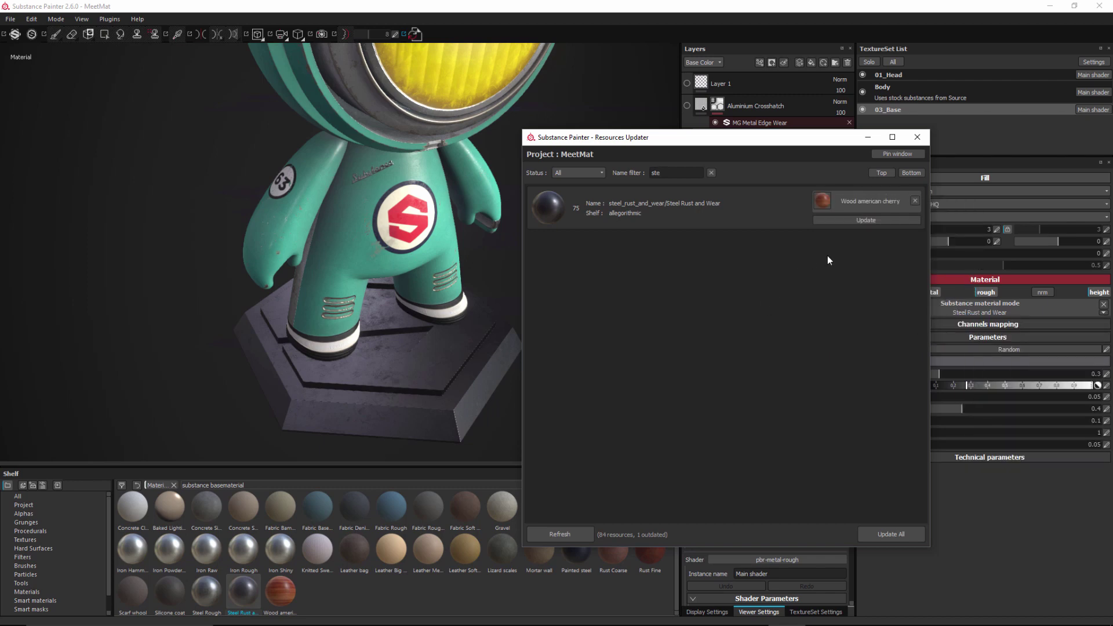
# Apply the Wood american cherry update to steel_rust_and_wear and close the Resources Updater.
pyautogui.click(870, 221)
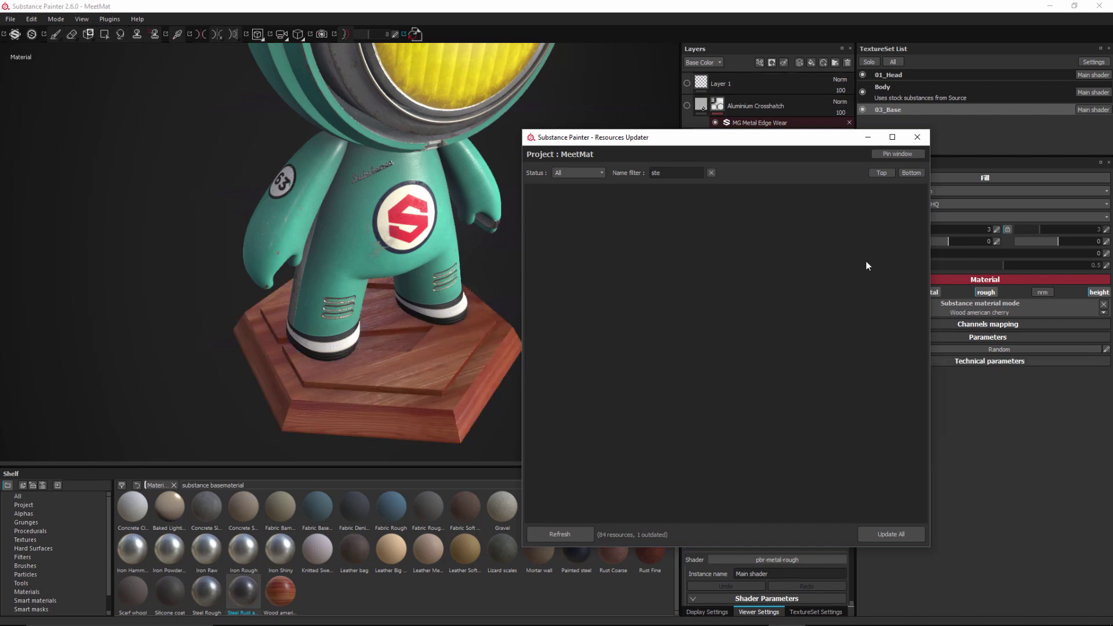
pyautogui.press('Escape')
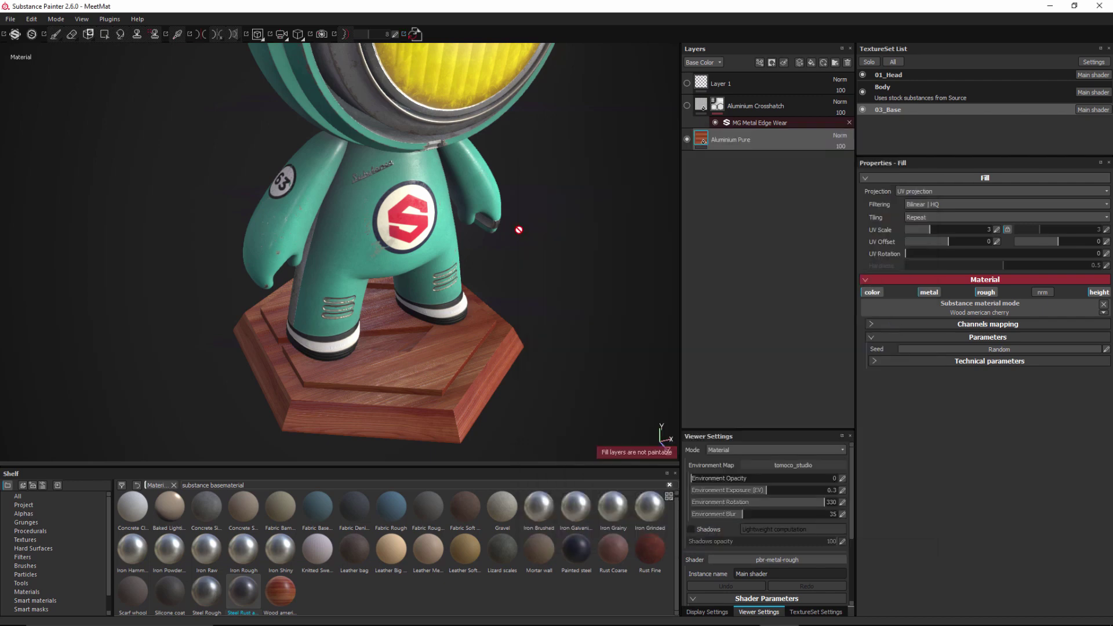
# Filter project resources by 'logo' and replace Logo-Substance with Logo Painter.
pyautogui.moveTo(420, 205)
pyautogui.keyDown('alt'); pyautogui.mouseDown(button='right')
pyautogui.moveTo(434, 313)
pyautogui.moveTo(433, 203)
pyautogui.mouseUp(button='right'); pyautogui.keyUp('alt')
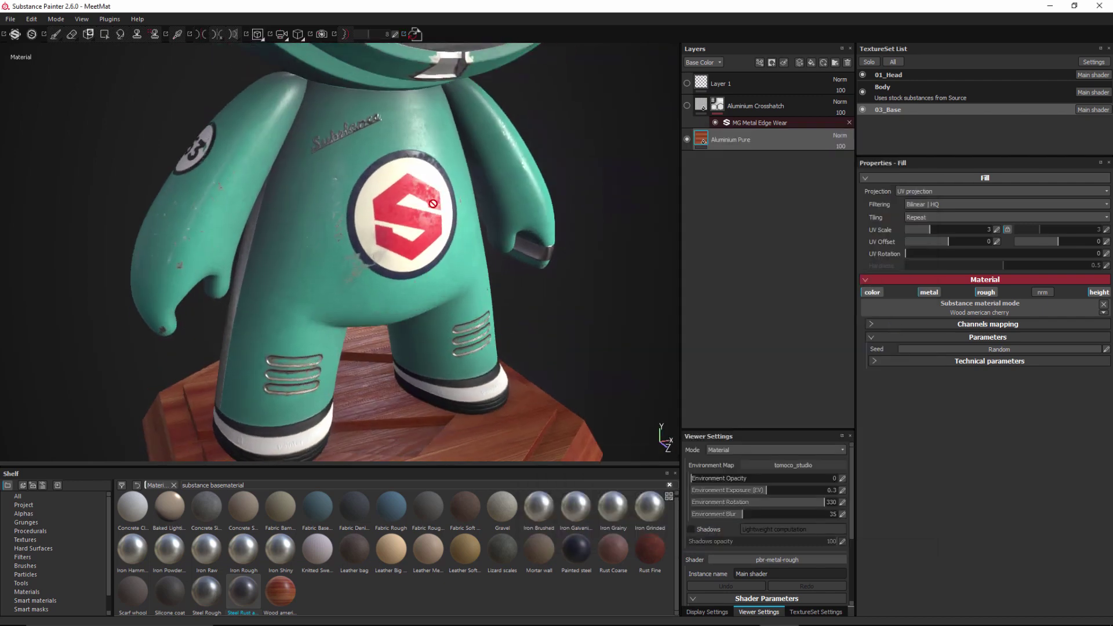
pyautogui.click(415, 33)
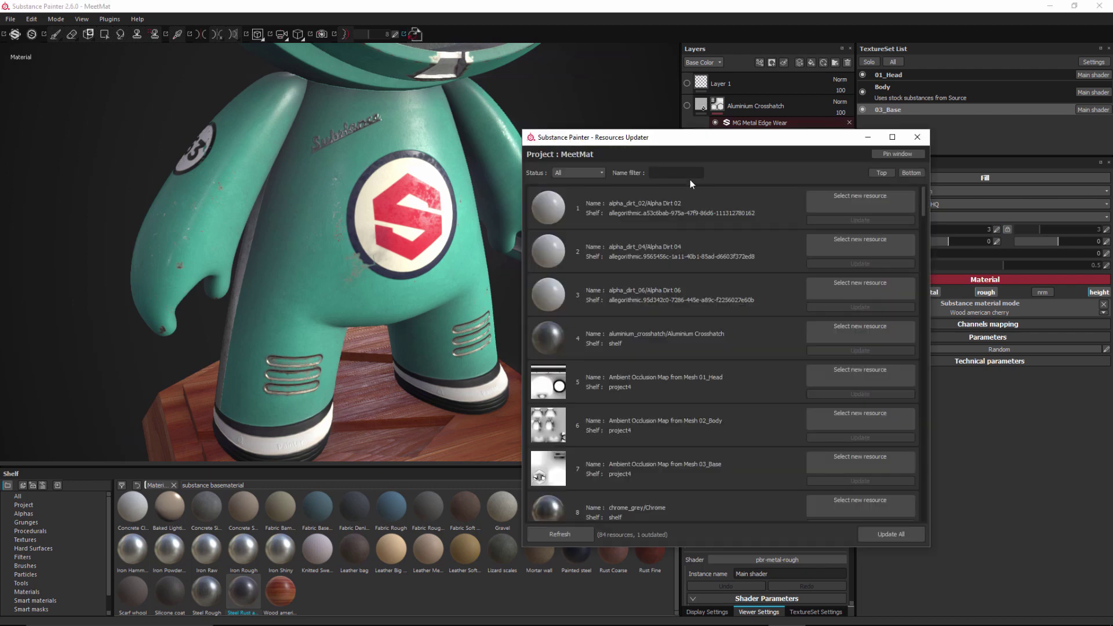
pyautogui.write('logo')
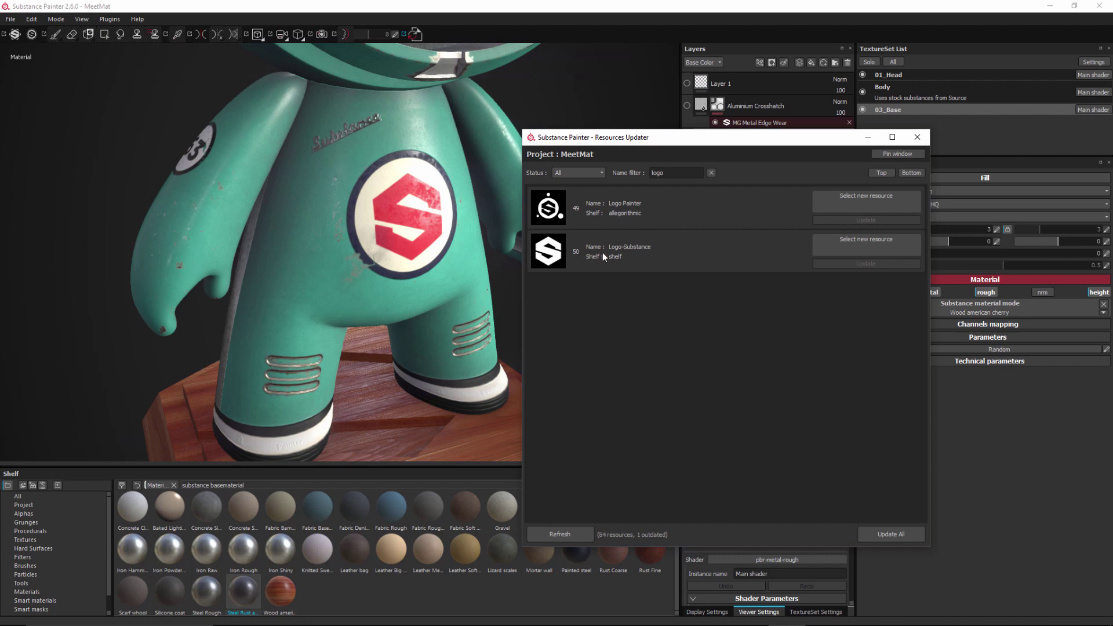
pyautogui.click(847, 249)
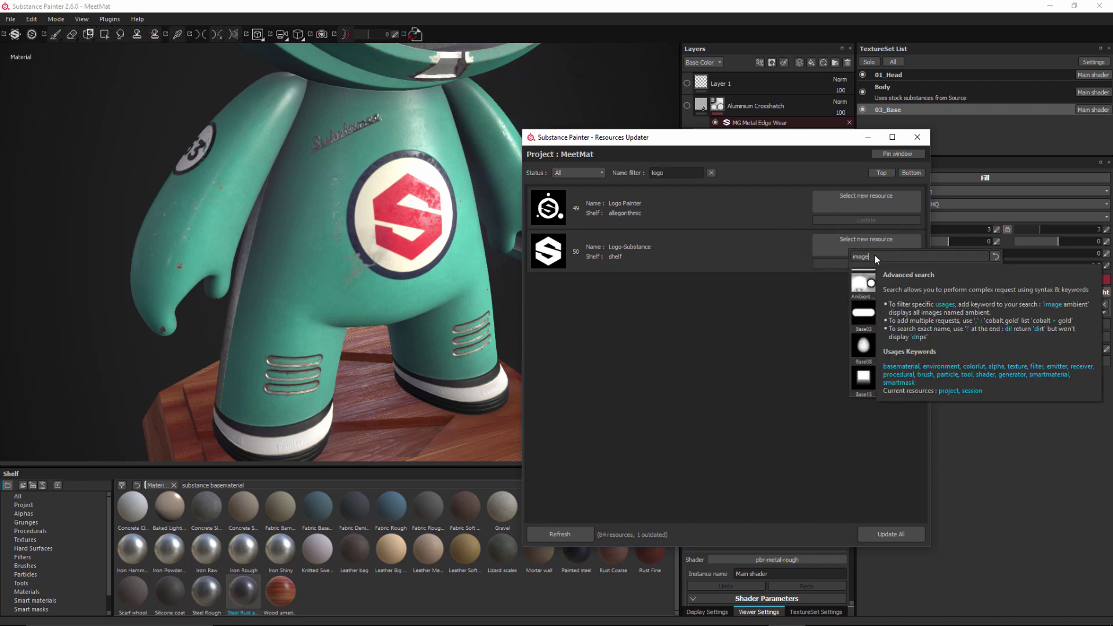
pyautogui.write('logo')
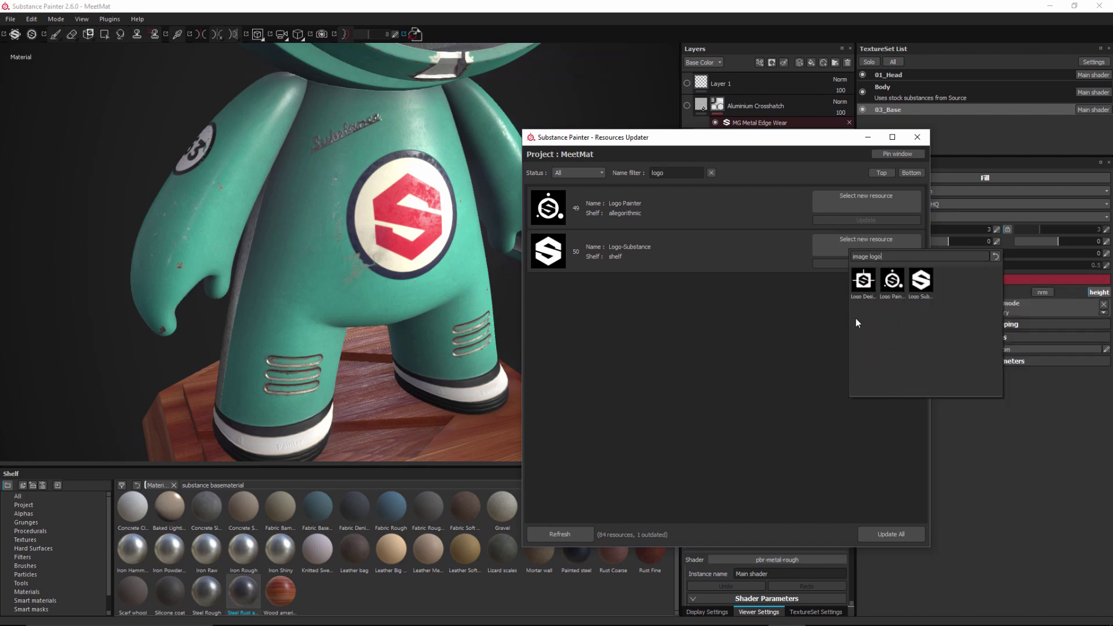
pyautogui.click(891, 282)
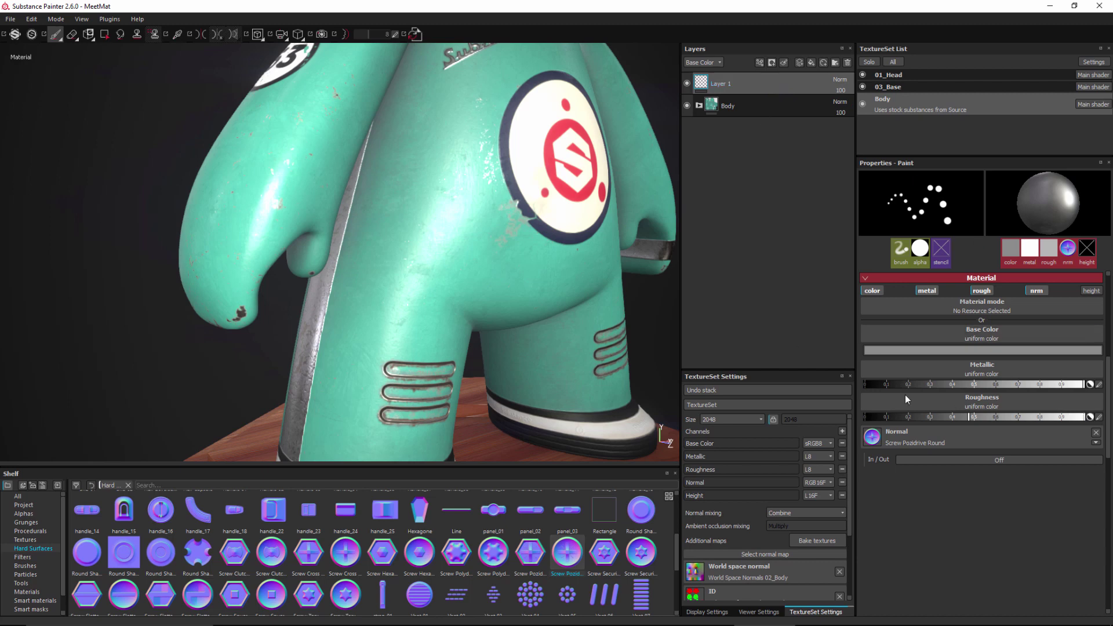
# Stamp a straight vertical row of Screw Pozidrive Round screws down the body's front seam.
pyautogui.click(1037, 291)
pyautogui.click(1037, 291)
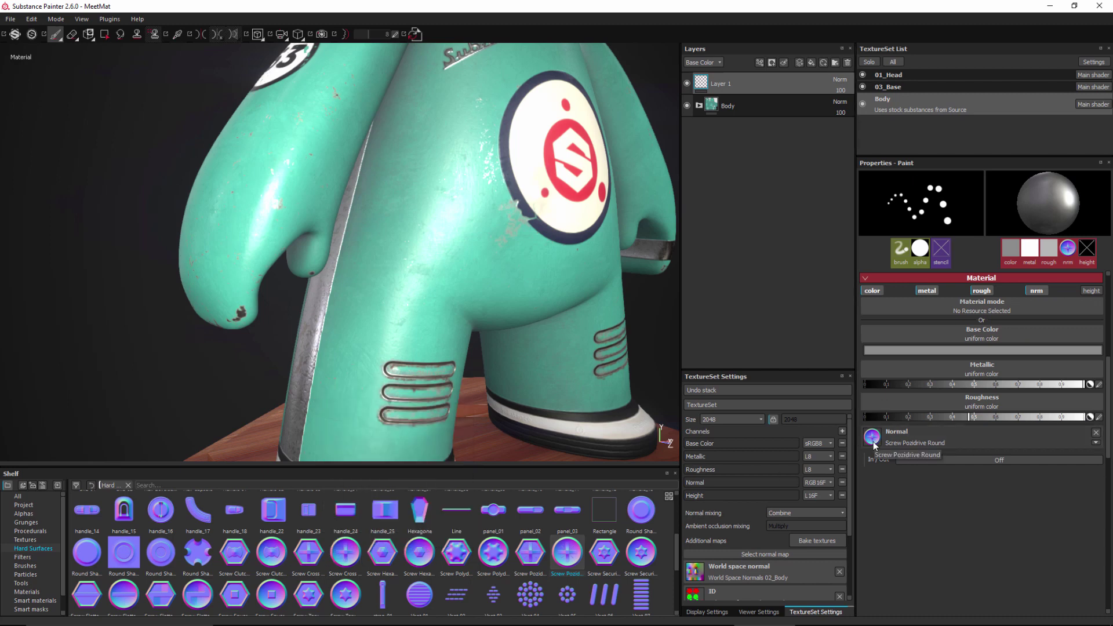
pyautogui.press('shift')
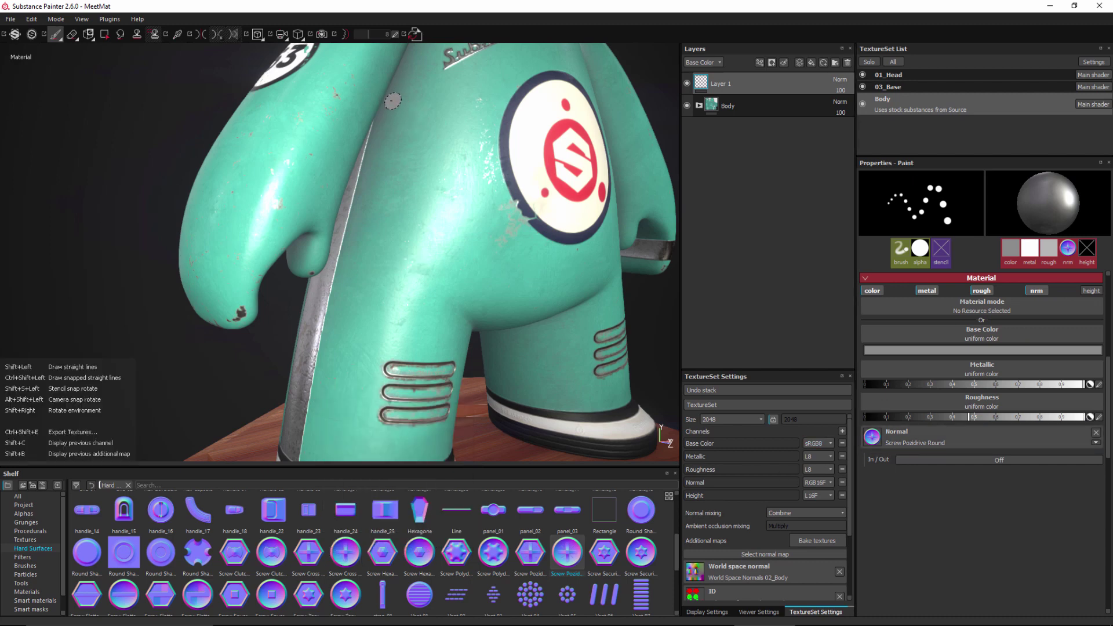
pyautogui.keyDown('shift'); pyautogui.click(316, 448); pyautogui.keyUp('shift')
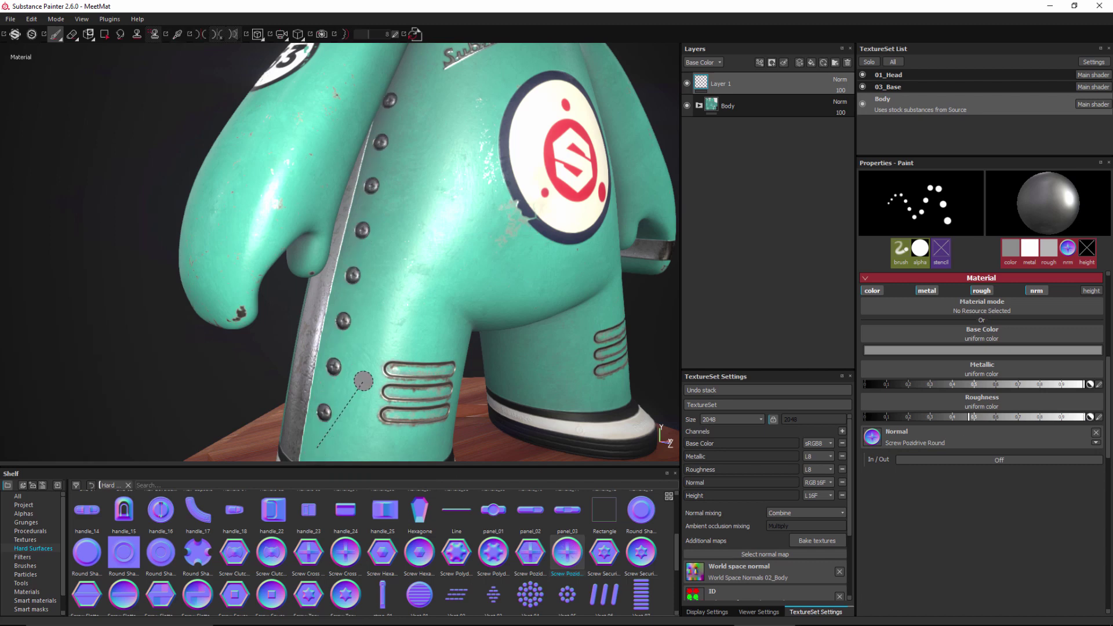
pyautogui.moveTo(402, 253)
pyautogui.keyDown('alt'); pyautogui.mouseDown()
pyautogui.moveTo(457, 247)
pyautogui.moveTo(440, 232)
pyautogui.moveTo(401, 253)
pyautogui.mouseUp(); pyautogui.keyUp('alt')
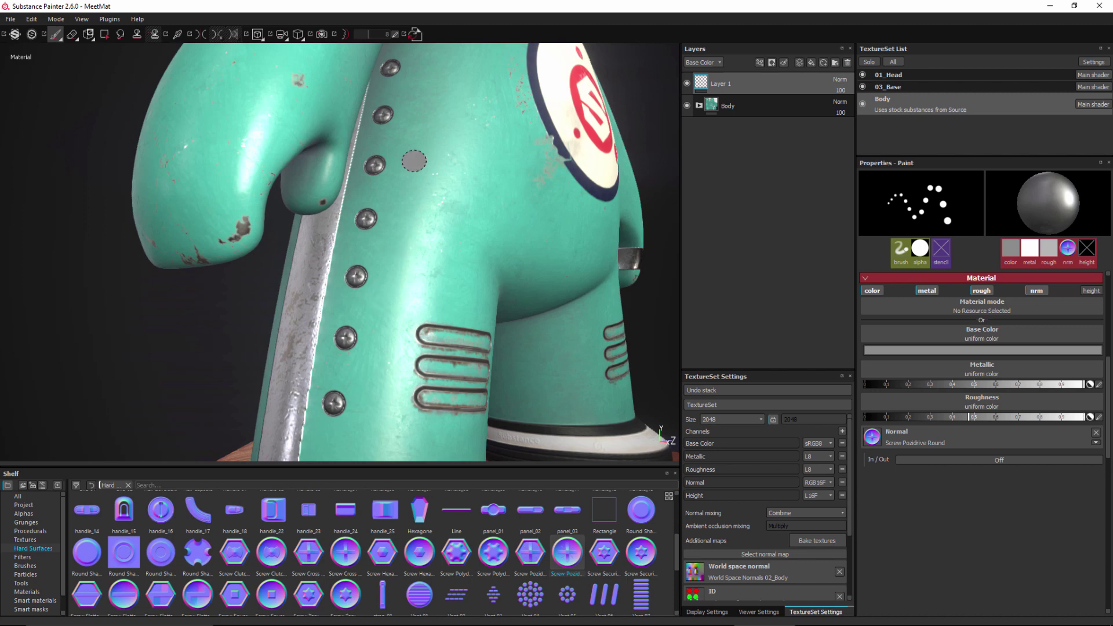
# Filter resources by 'scr', replace Screw Pozidrive Round with Screw Polydrive Hexa, and apply the update.
pyautogui.click(415, 35)
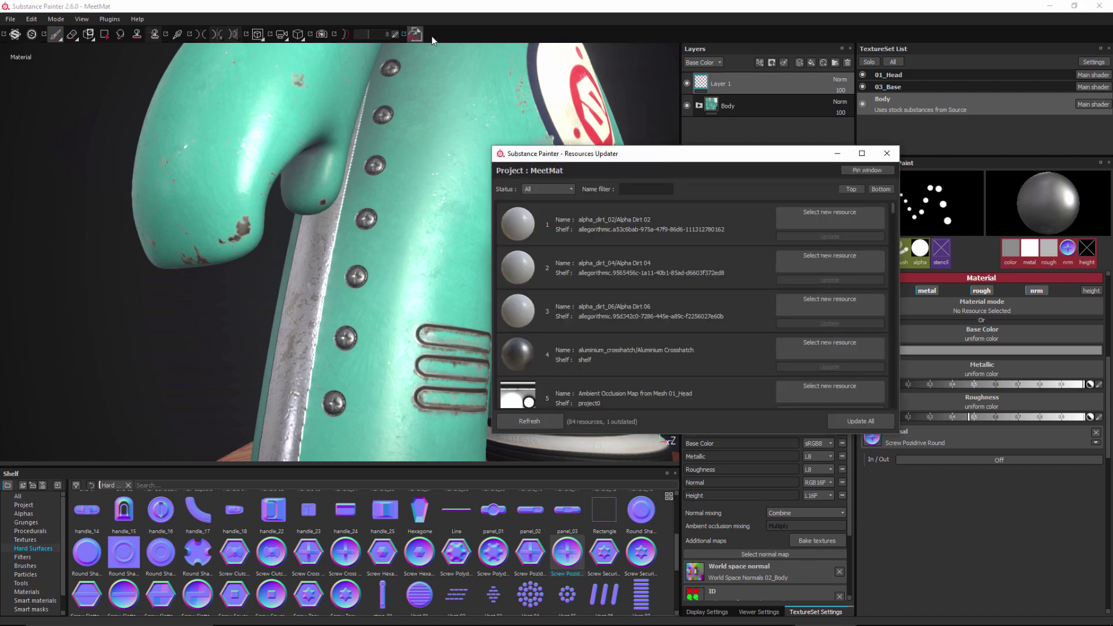
pyautogui.click(645, 189)
pyautogui.write('scr')
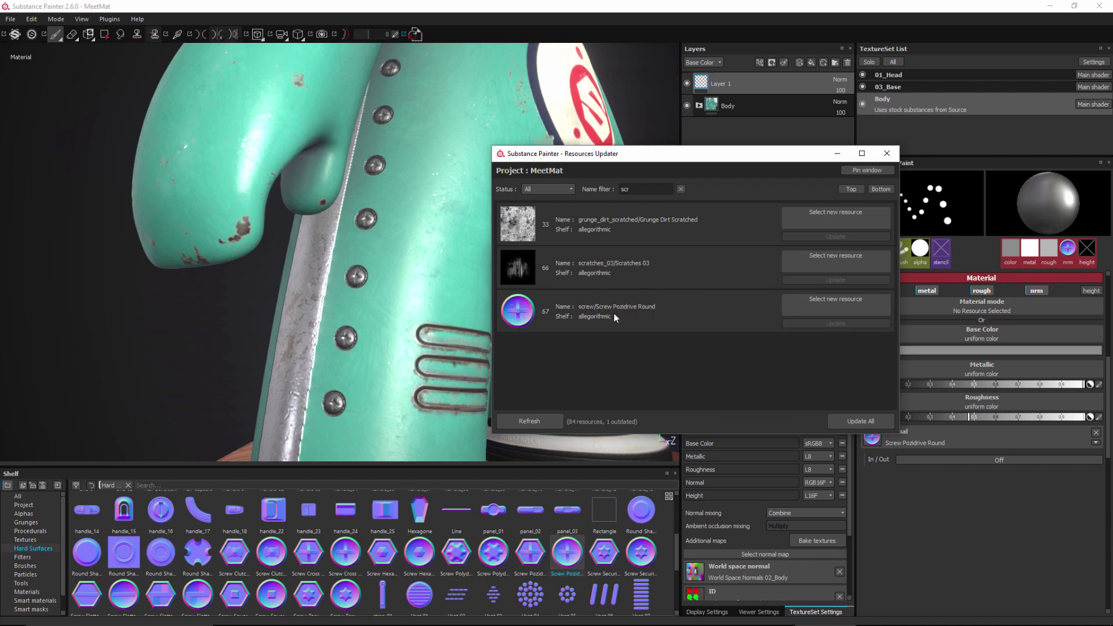
pyautogui.click(853, 303)
pyautogui.moveTo(911, 310)
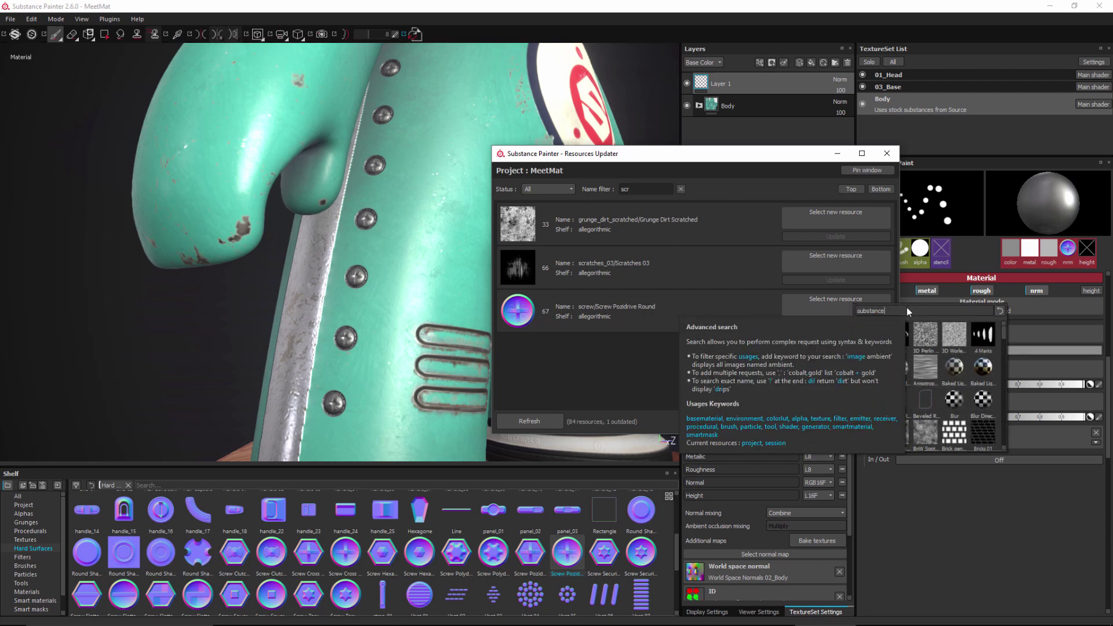
pyautogui.write('texture')
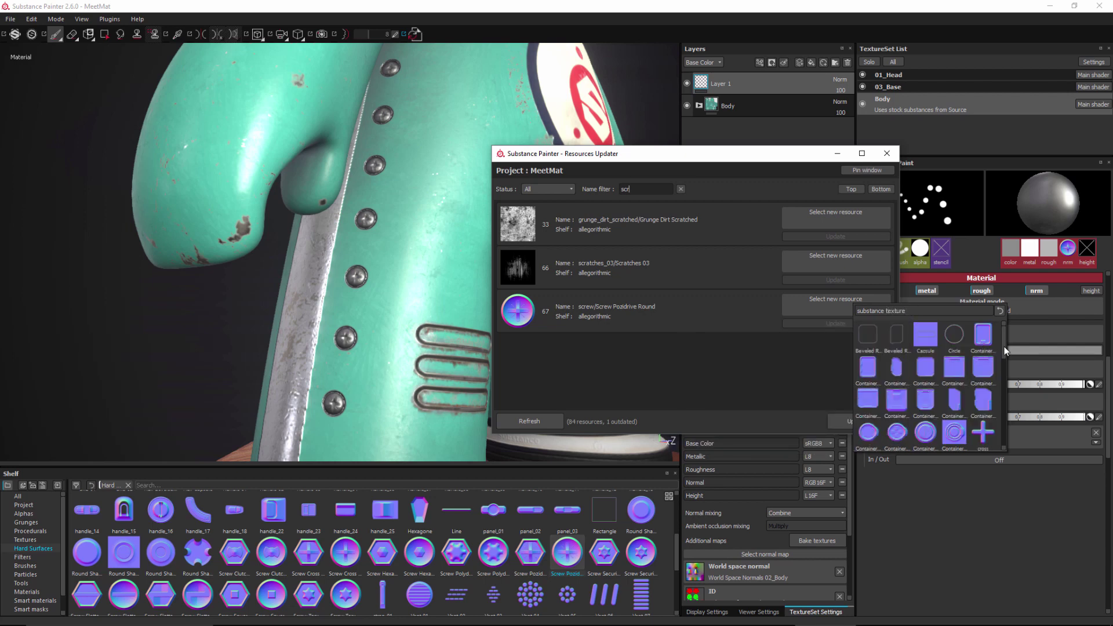
pyautogui.moveTo(1006, 348); pyautogui.dragTo(995, 414)
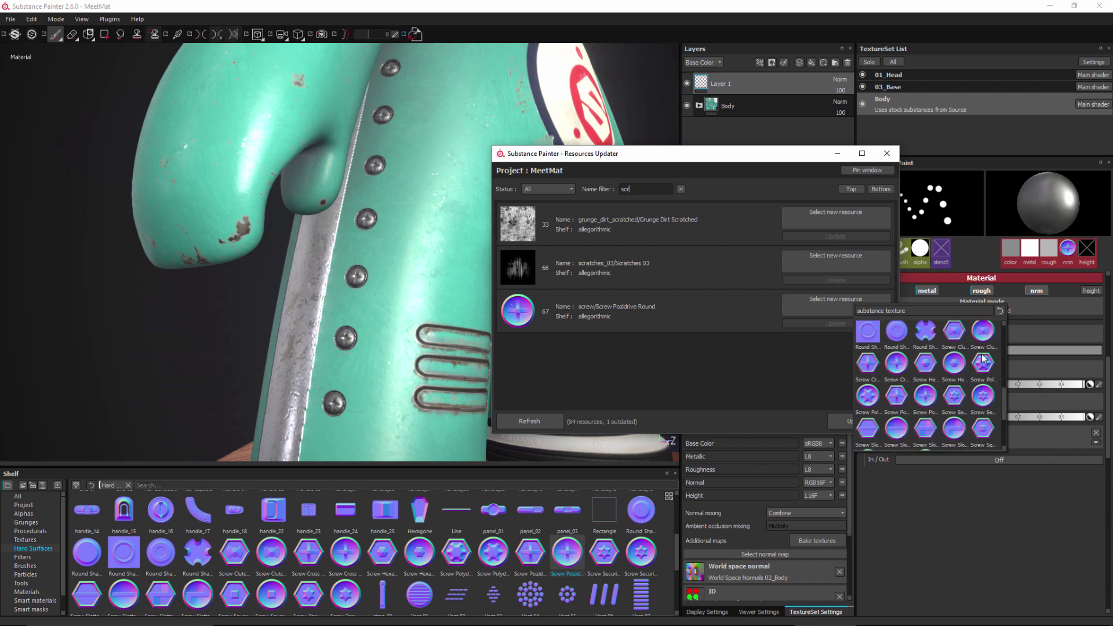
pyautogui.moveTo(983, 364)
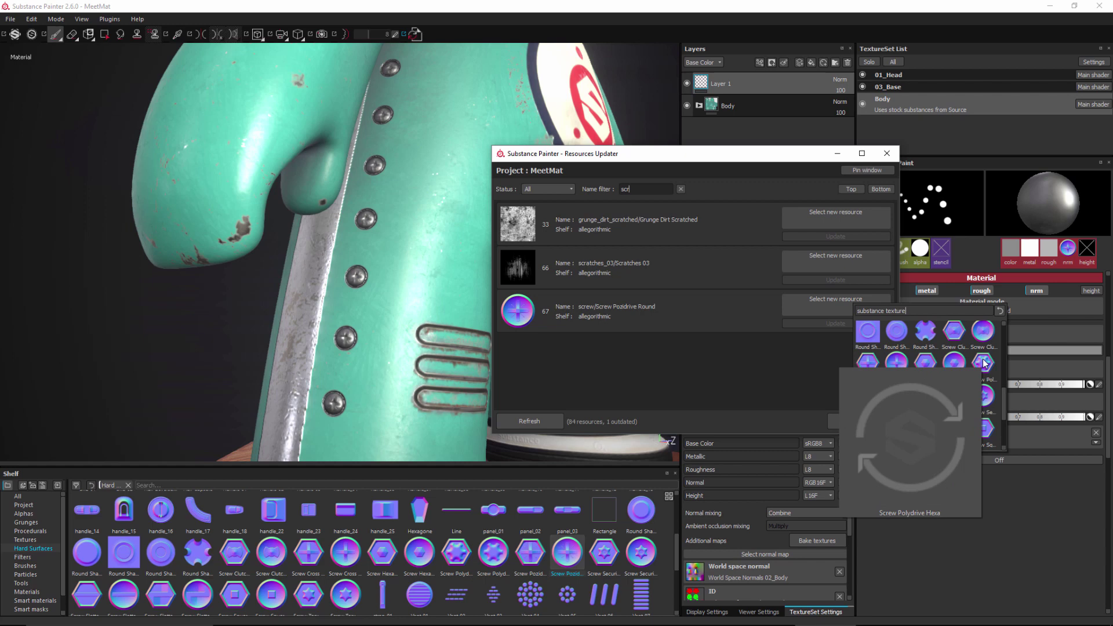
pyautogui.click(984, 363)
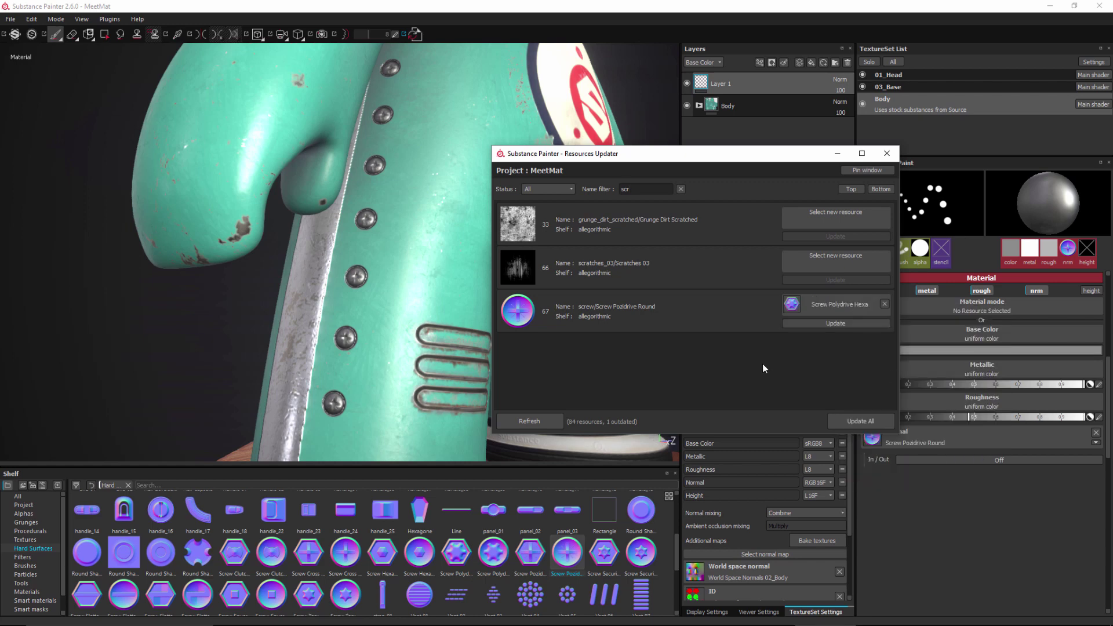
pyautogui.click(834, 323)
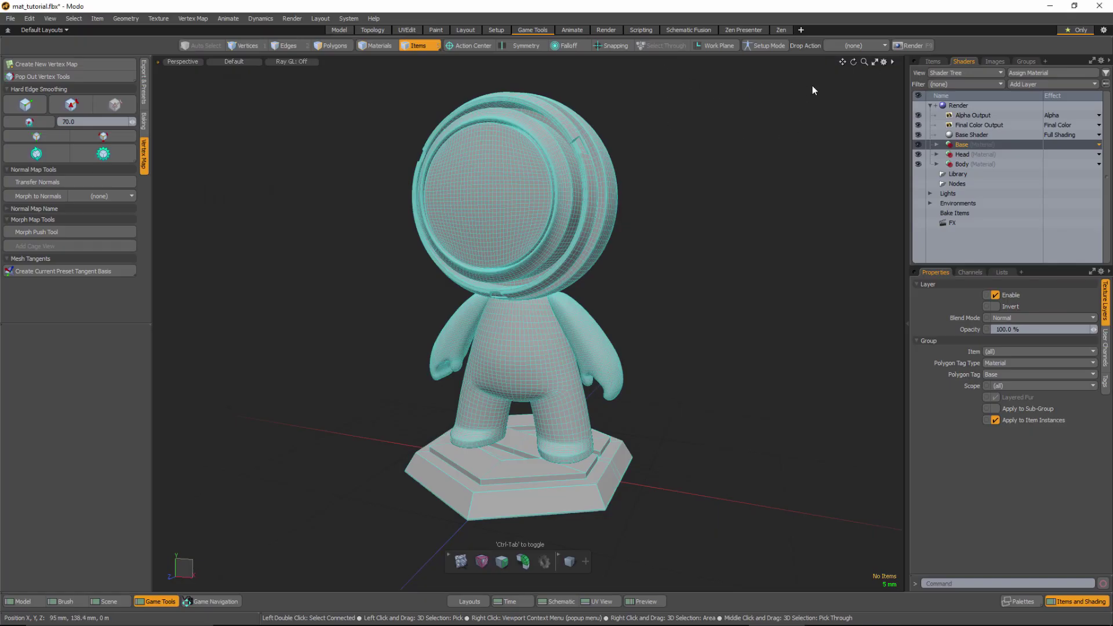
# Rename Modo's Base material to Platform and confirm the polygon tag name change.
pyautogui.doubleClick(968, 145)
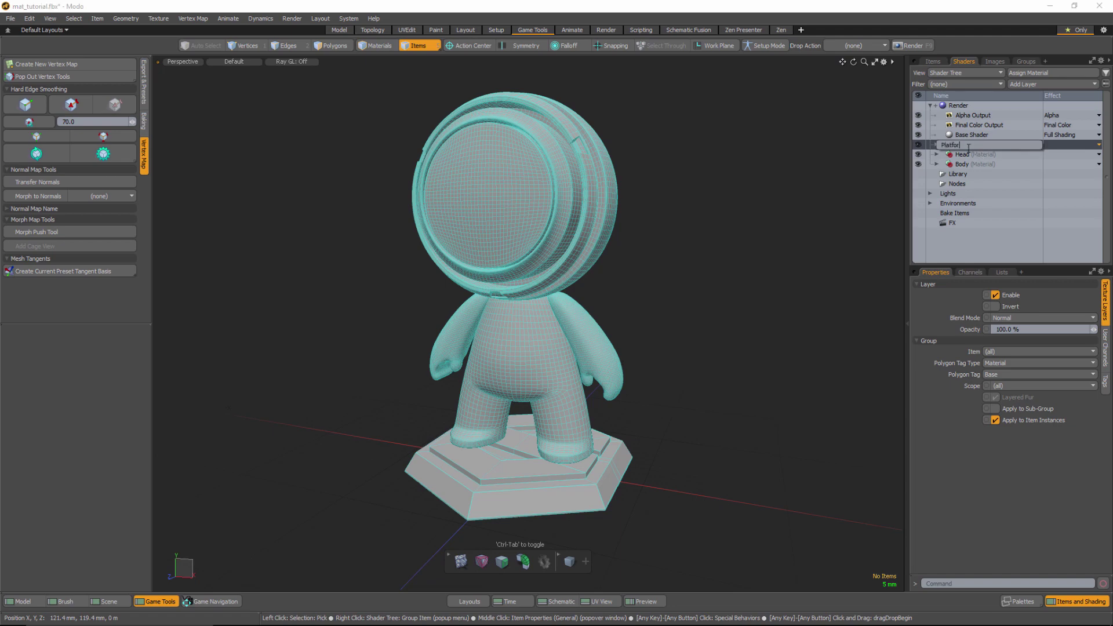
pyautogui.press('Return')
pyautogui.click(837, 330)
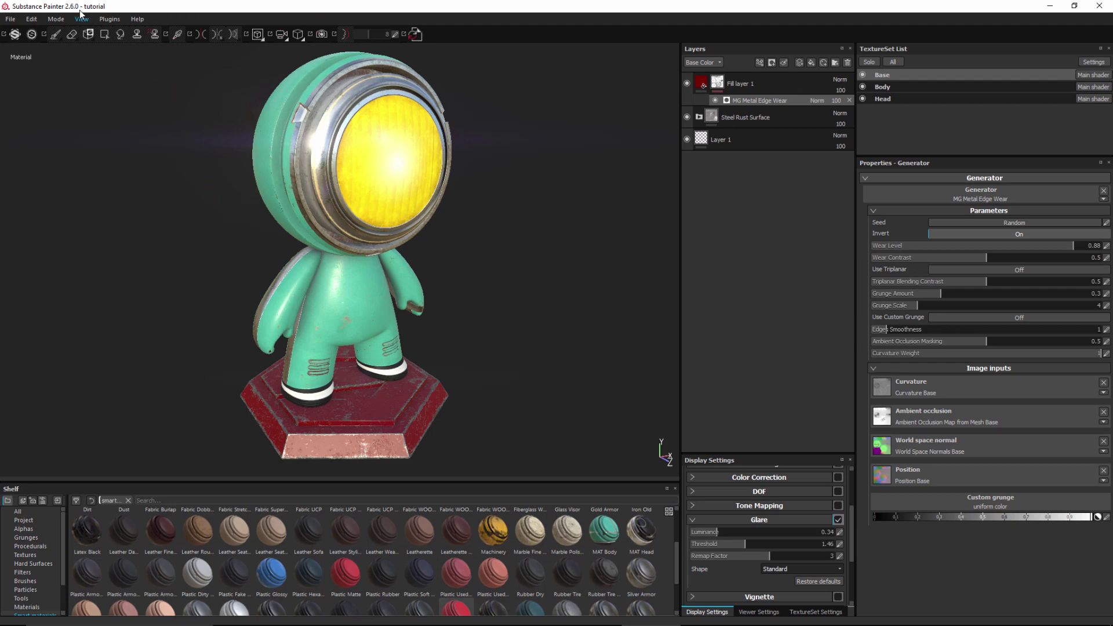
# Reload the project mesh from mat_tutorial.fbx via Project Configuration.
pyautogui.click(34, 21)
pyautogui.click(44, 50)
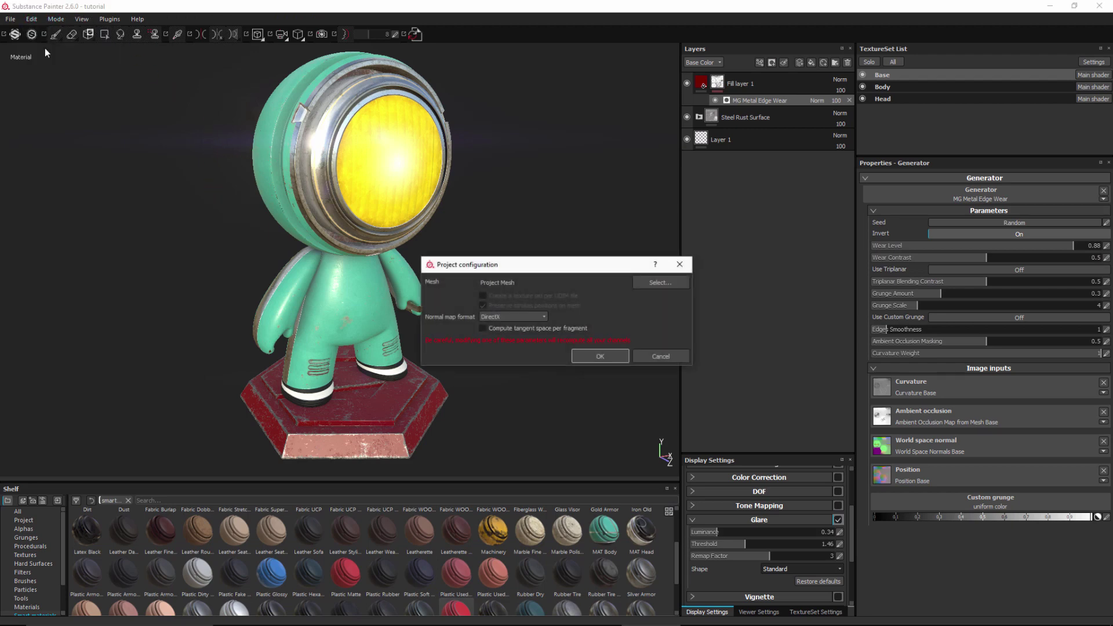
pyautogui.click(667, 283)
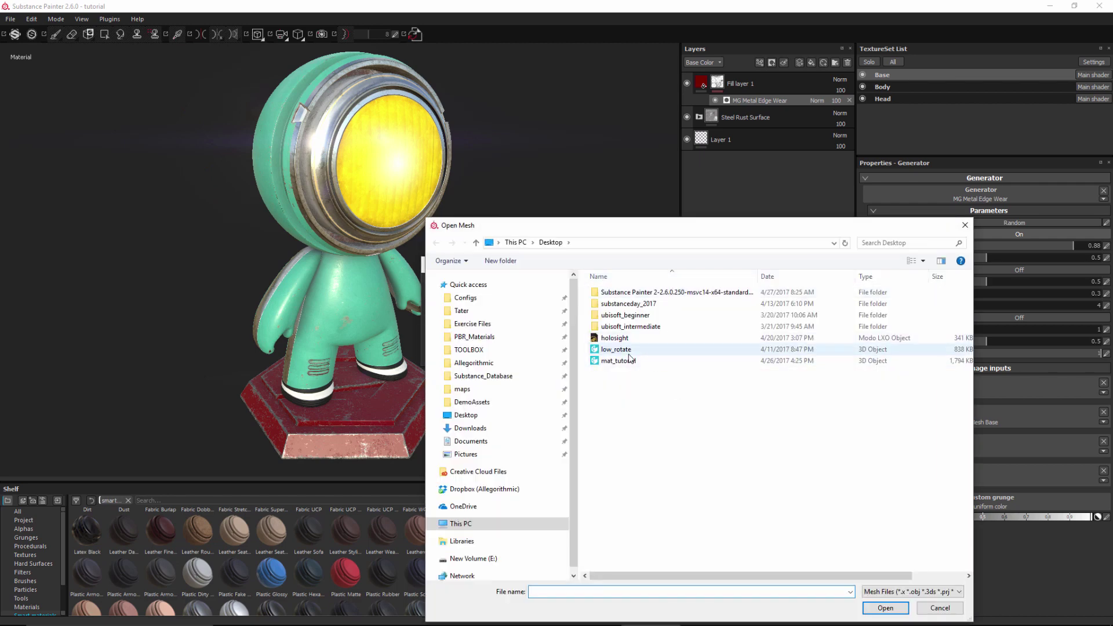
pyautogui.doubleClick(618, 360)
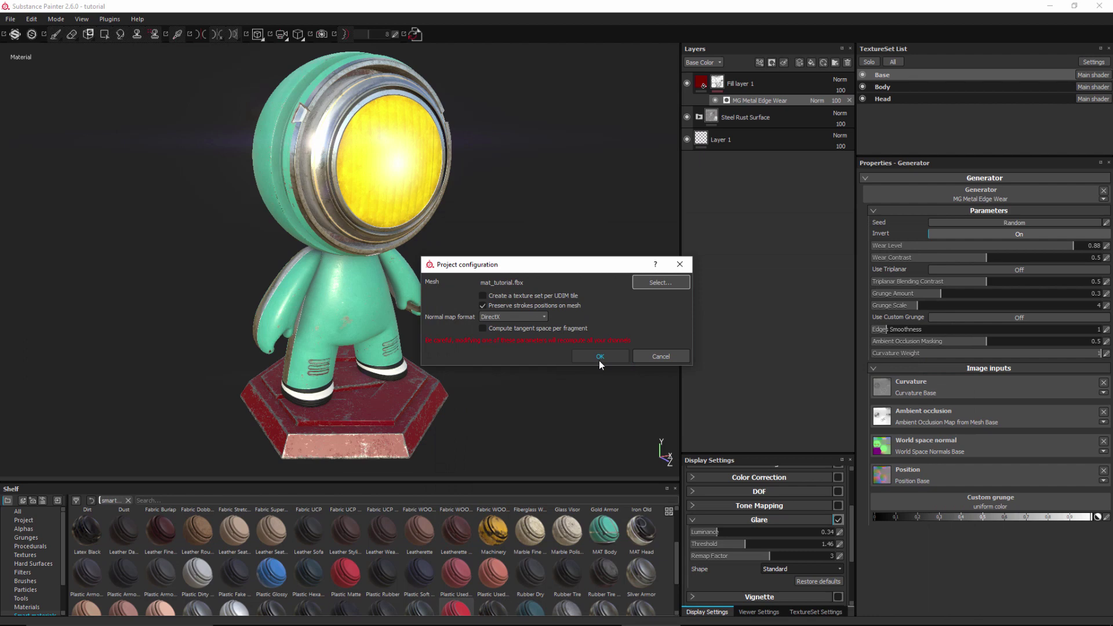
pyautogui.click(600, 357)
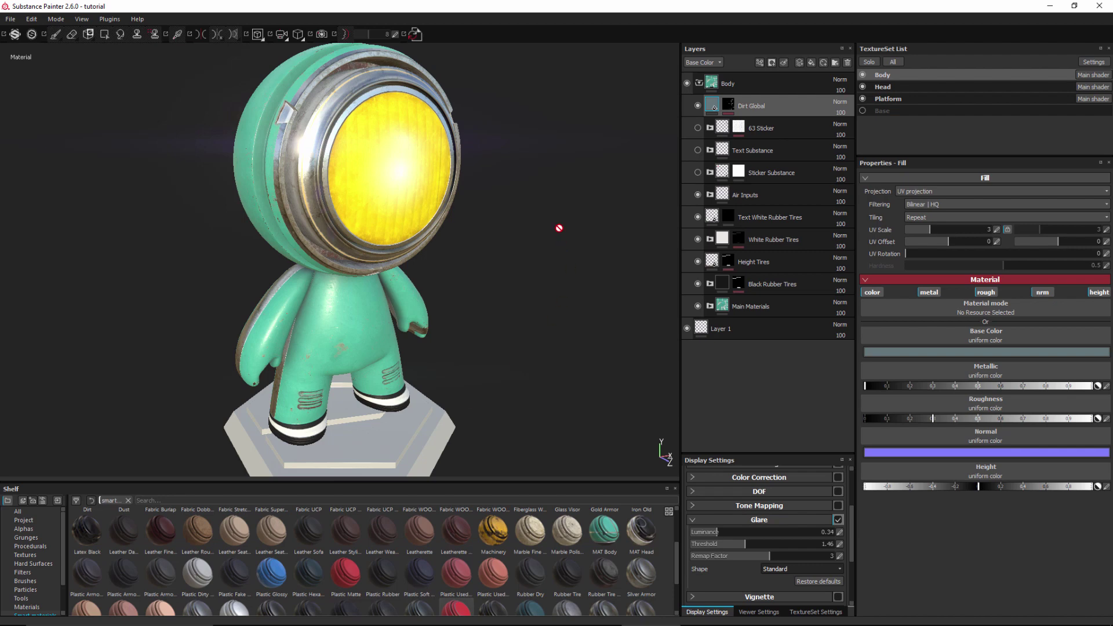
# In Reassign Texture Sets, map the disabled Base set onto the Platform material, disabling the empty Platform set.
pyautogui.click(1091, 63)
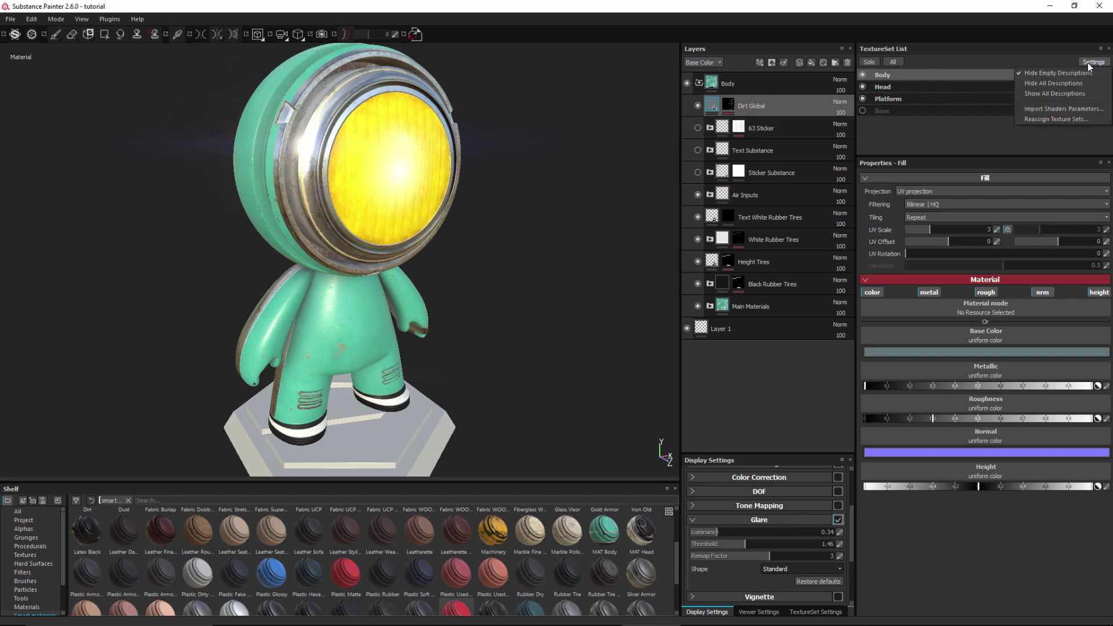
pyautogui.click(1051, 120)
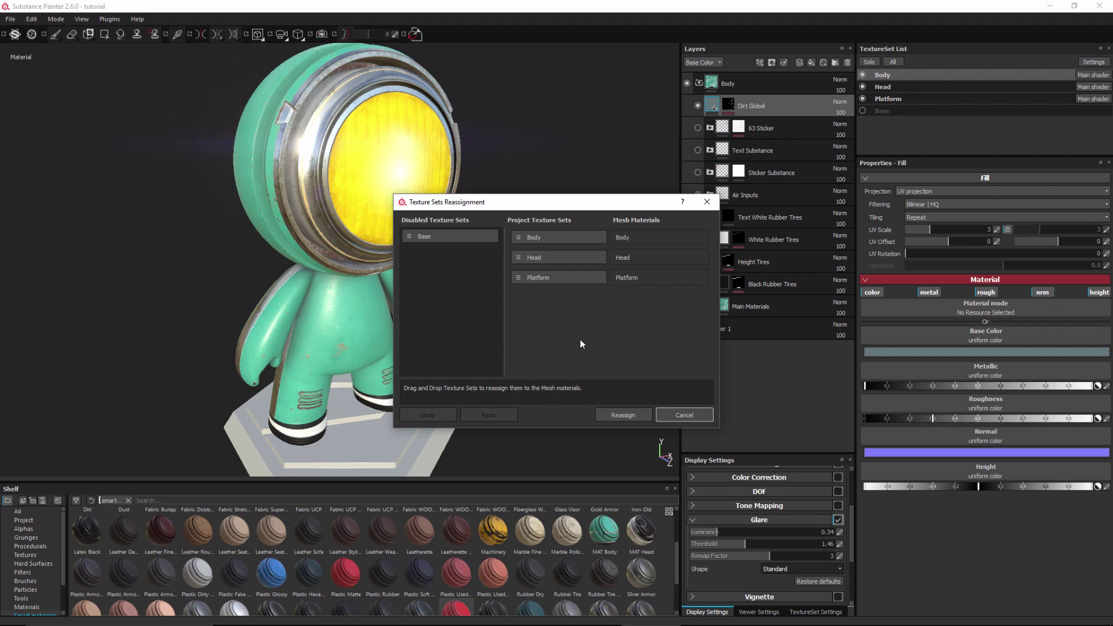
pyautogui.moveTo(544, 259); pyautogui.dragTo(624, 336)
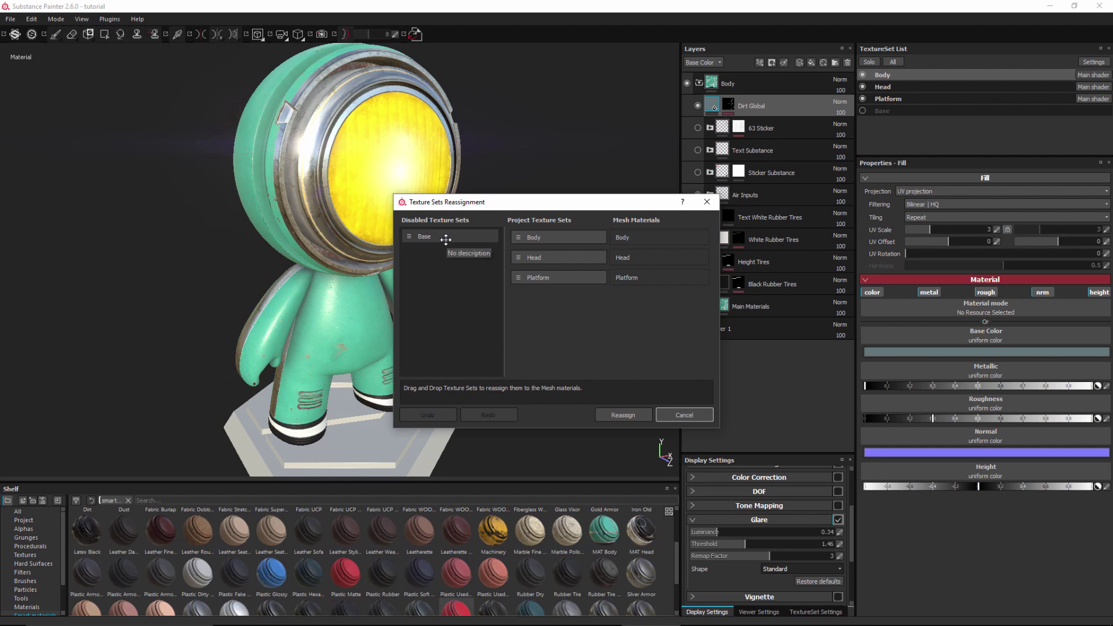
pyautogui.moveTo(445, 240); pyautogui.dragTo(572, 279)
pyautogui.moveTo(433, 237); pyautogui.dragTo(539, 278)
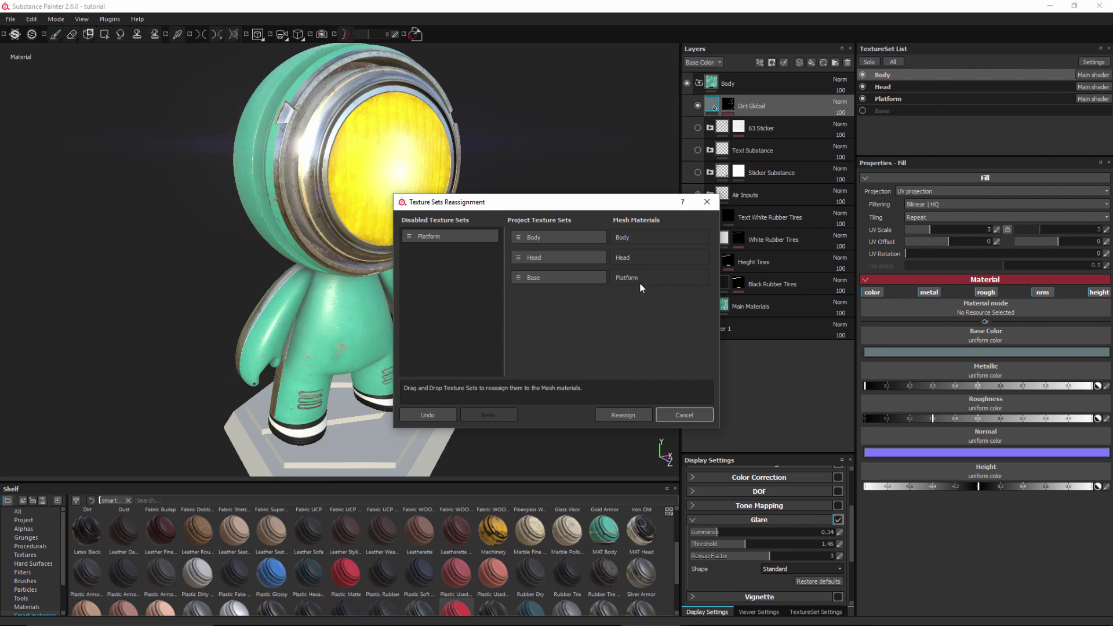
# Confirm the reassignment so the Base texture set drives the Platform mesh's red texturing.
pyautogui.click(620, 416)
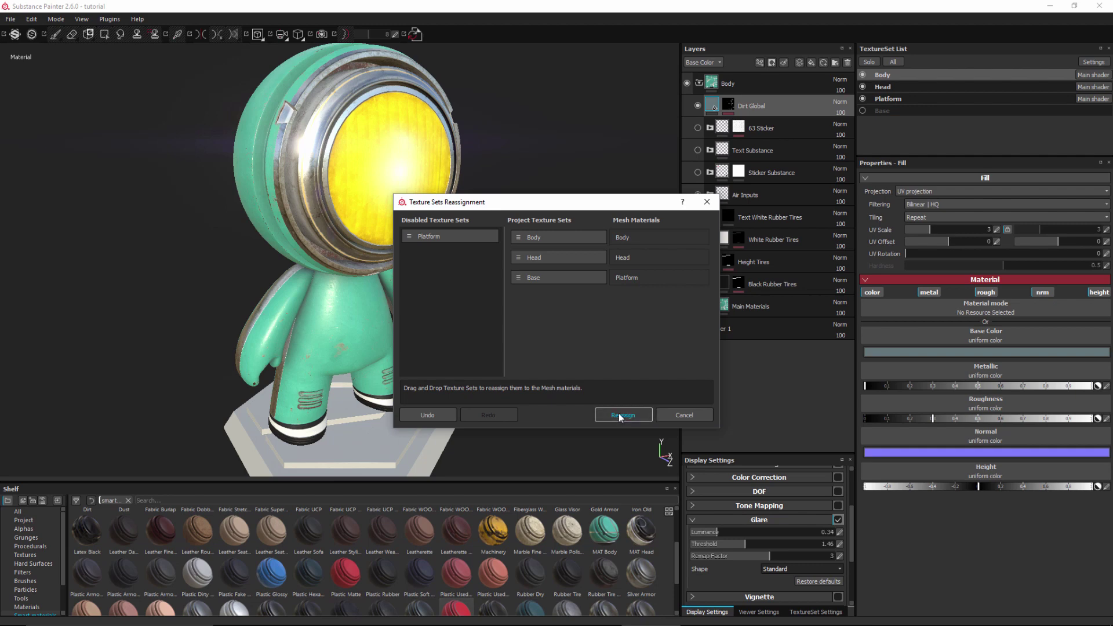